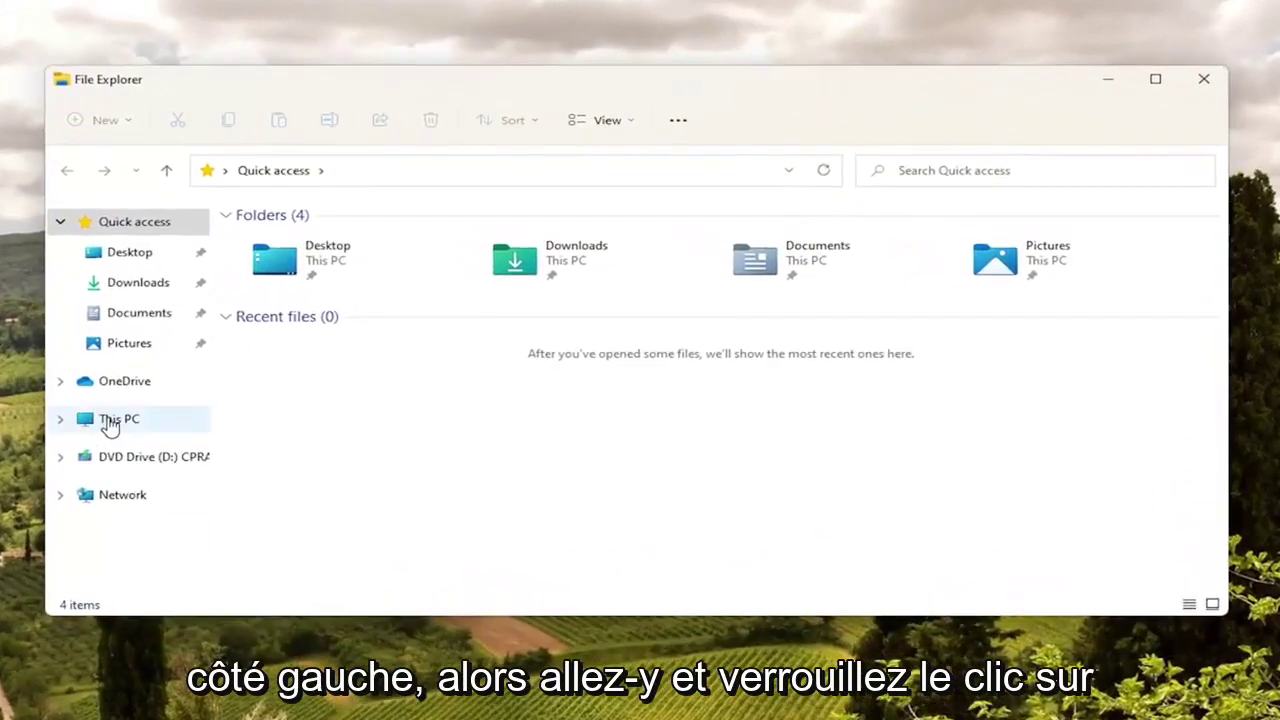
# - Open the current user's profile folder inside Users on Local Disk (C:)
pyautogui.click(110, 425)
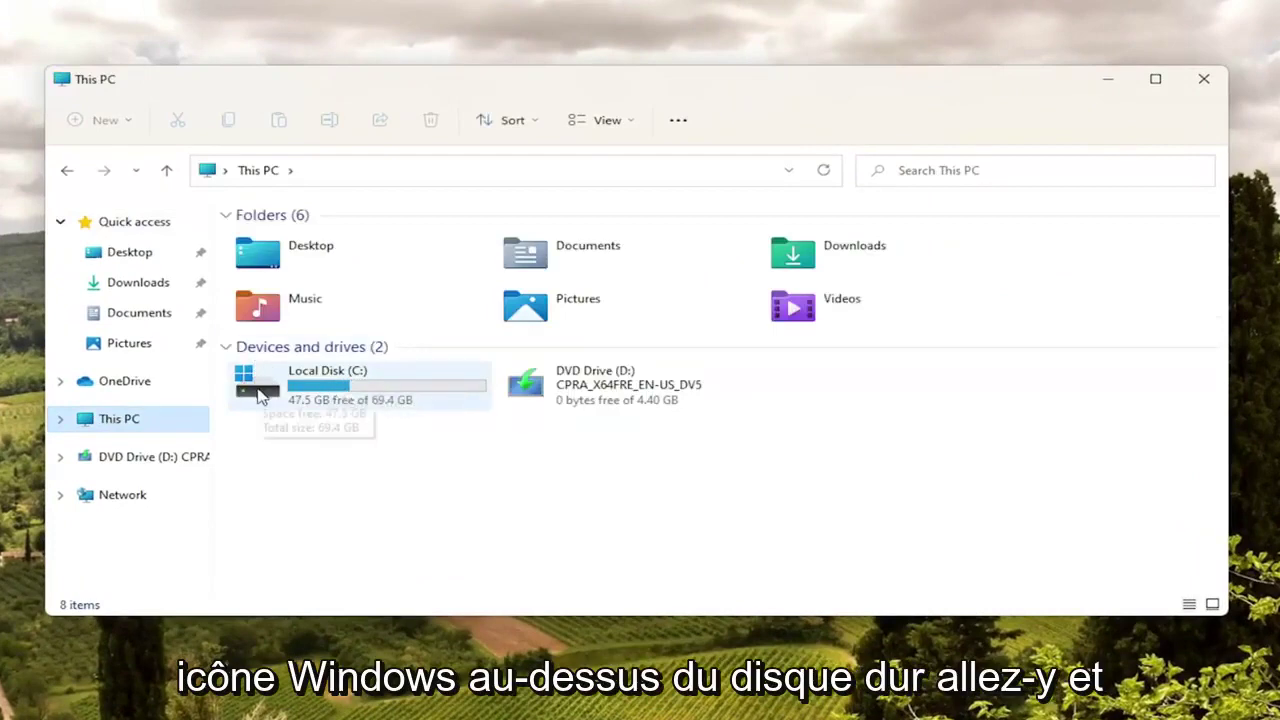
pyautogui.doubleClick(414, 398)
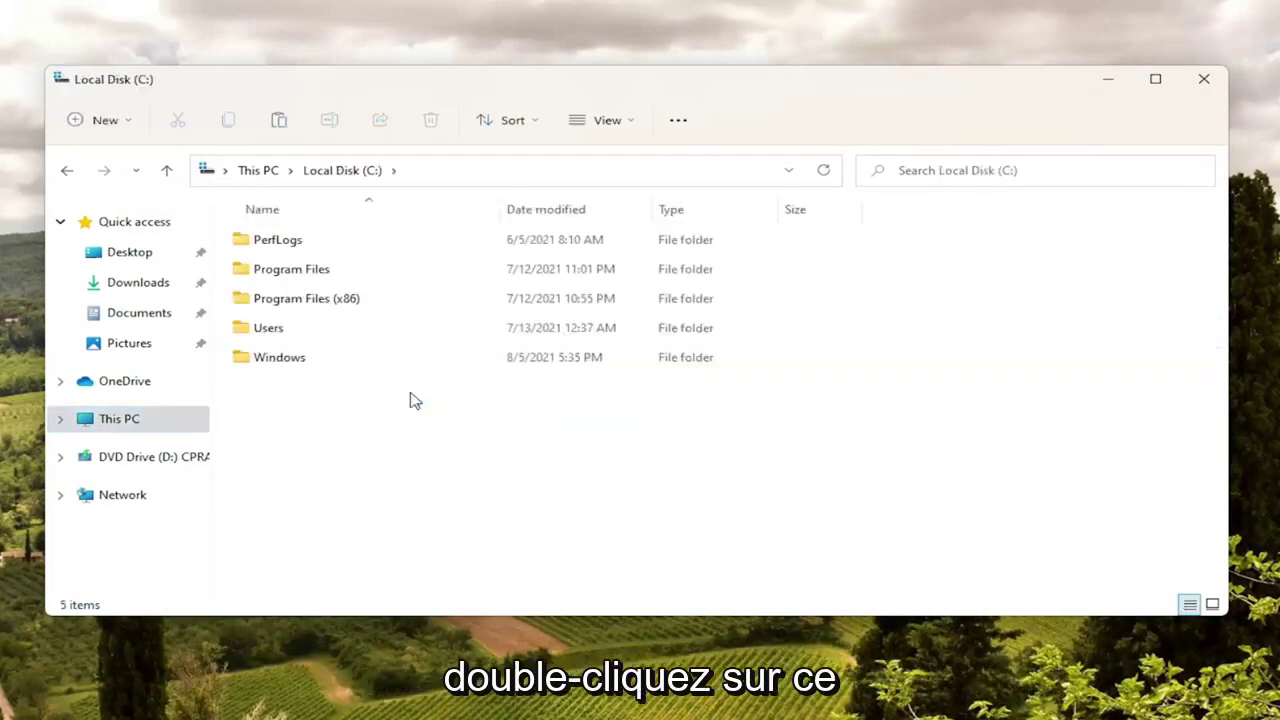
pyautogui.doubleClick(270, 336)
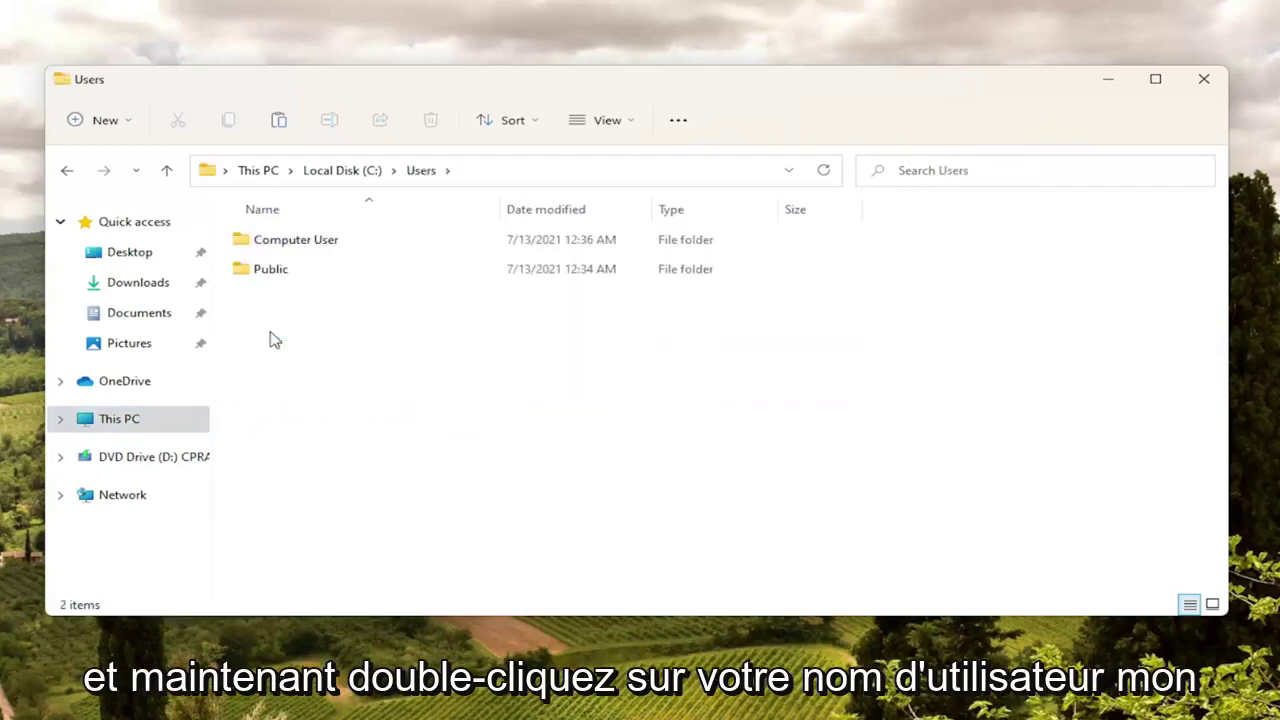
pyautogui.doubleClick(313, 249)
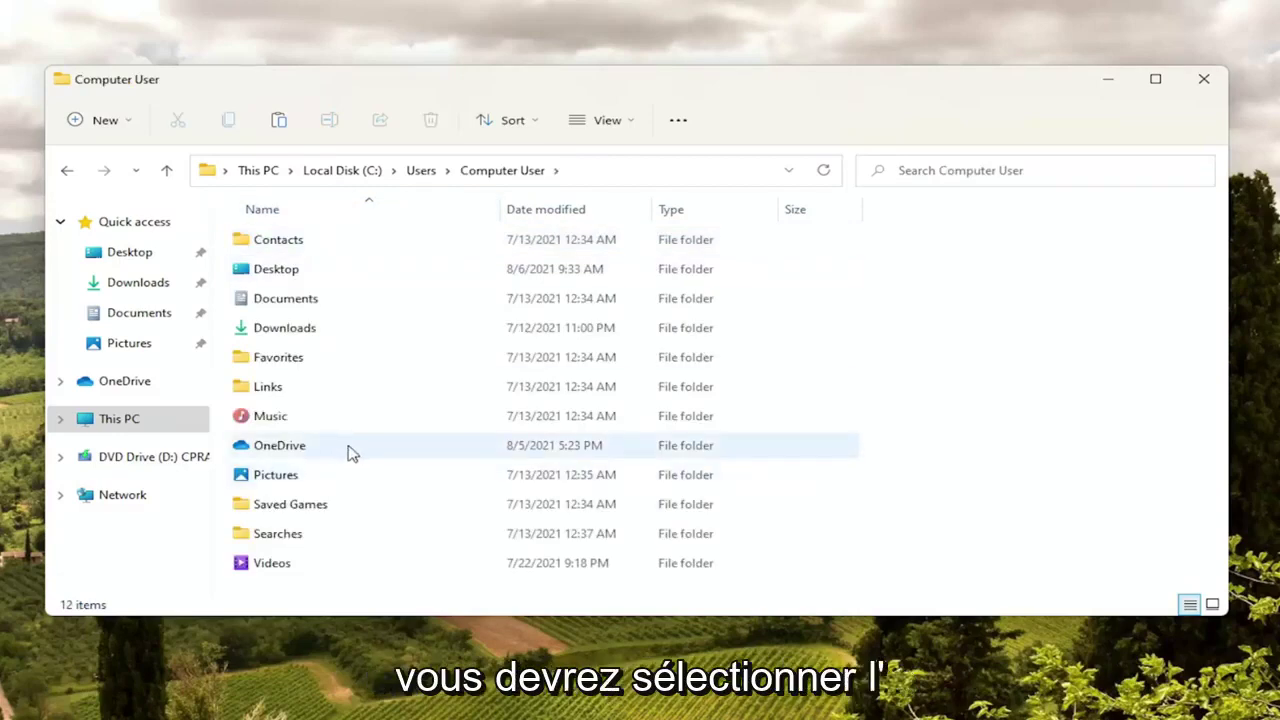
# - Turn on the display of hidden items in the user's profile folder
pyautogui.click(607, 120)
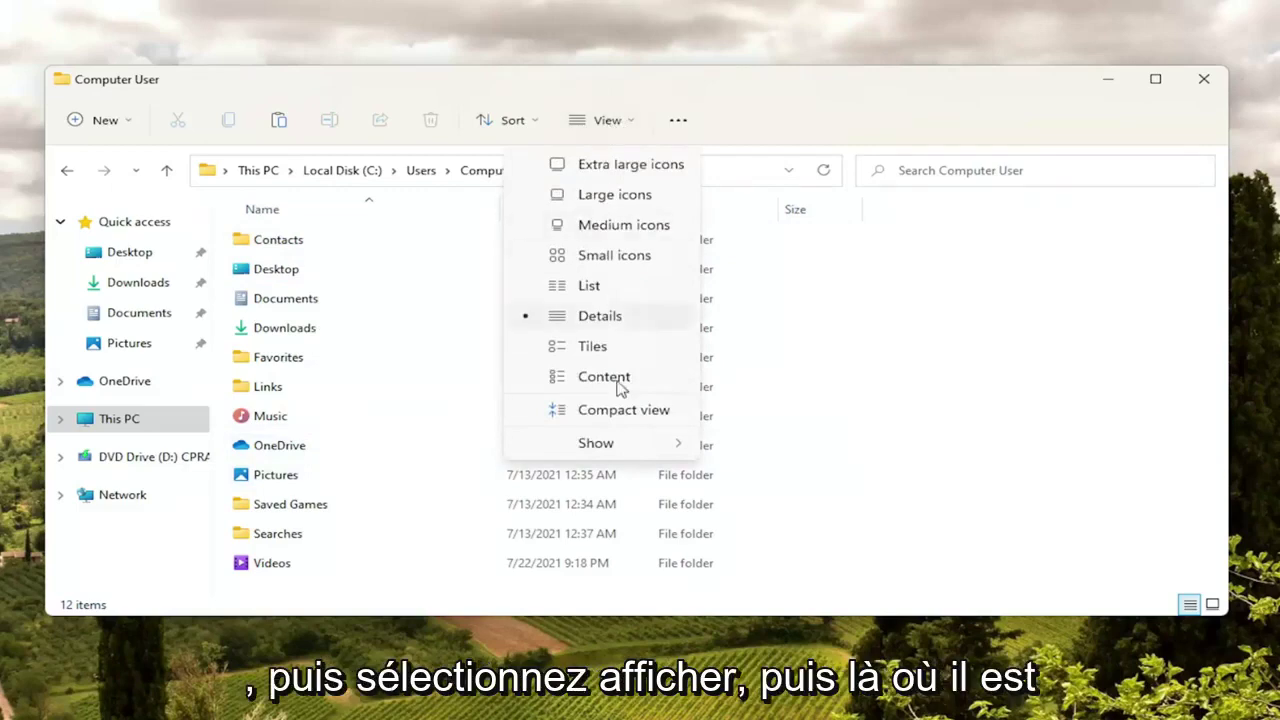
pyautogui.moveTo(614, 446)
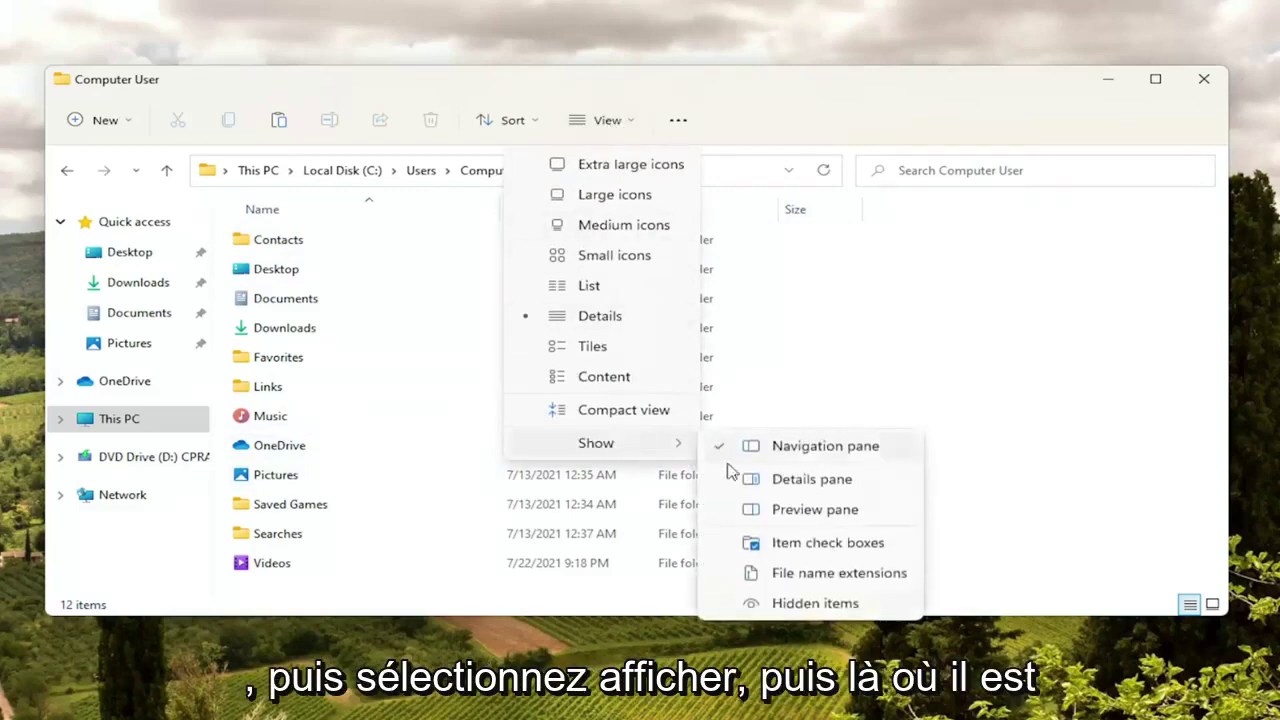
pyautogui.click(776, 606)
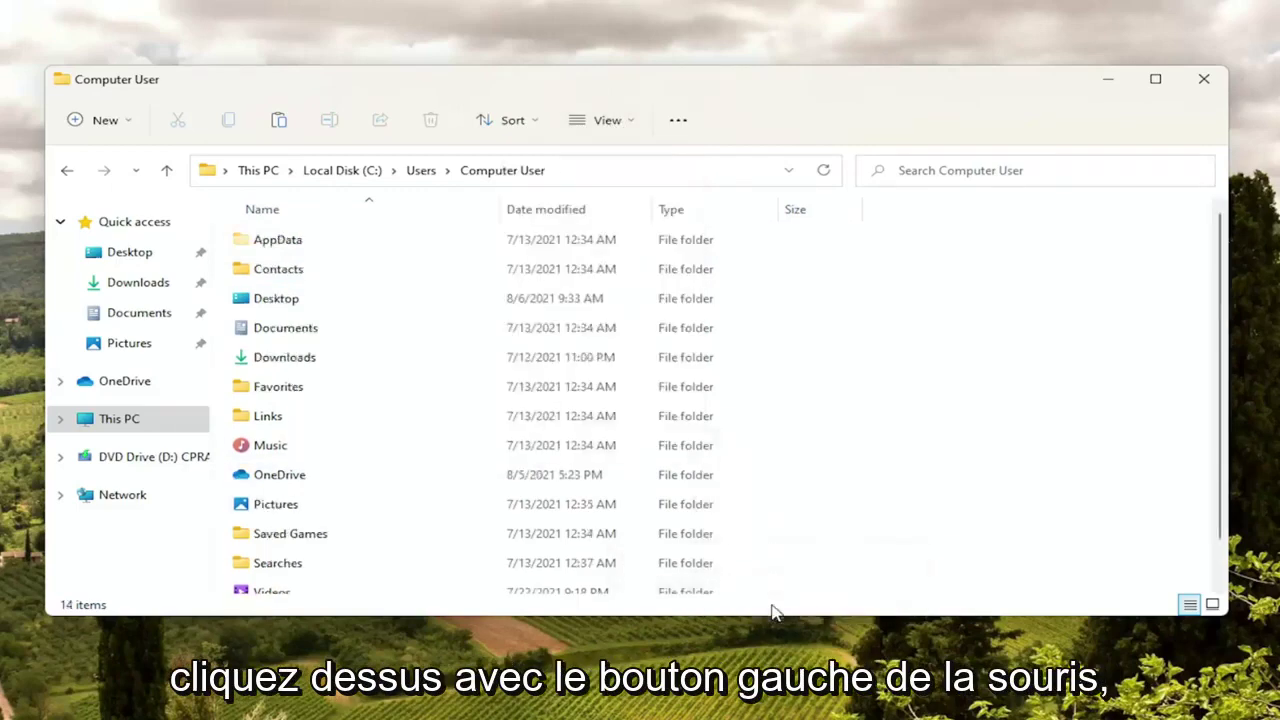
# - Open the Packages folder located under AppData > Local
pyautogui.click(268, 243)
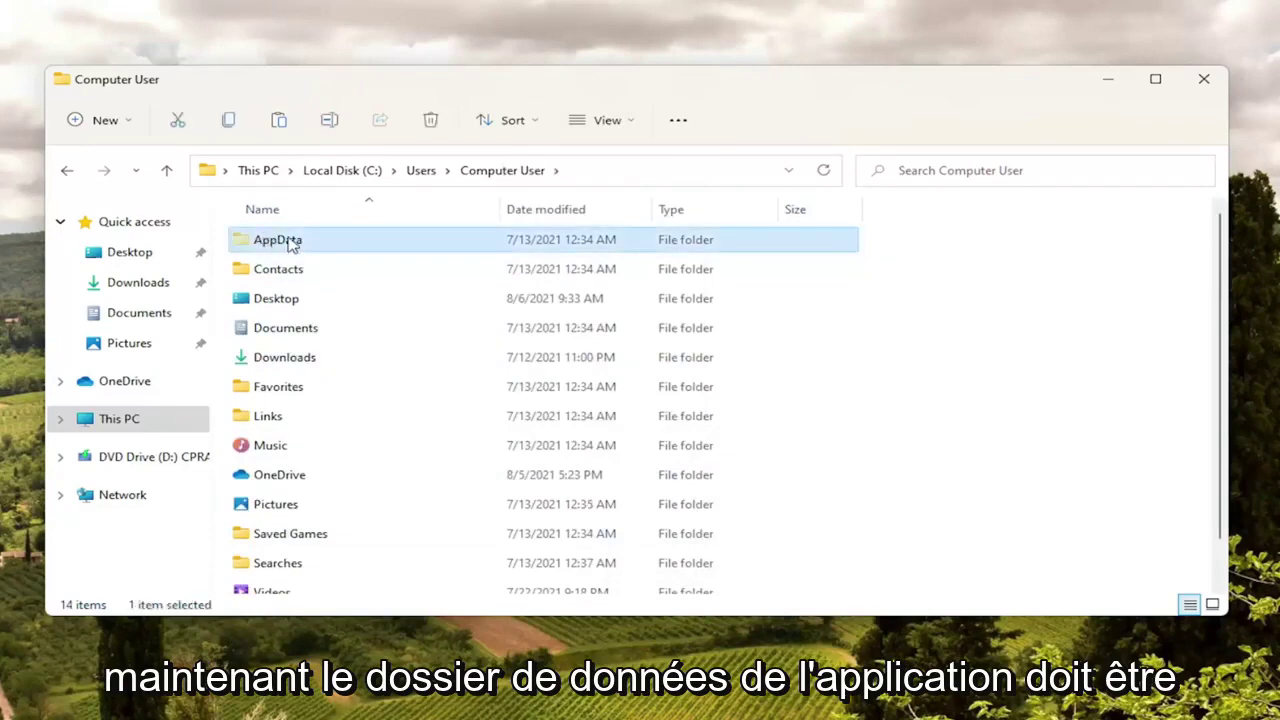
pyautogui.doubleClick(285, 244)
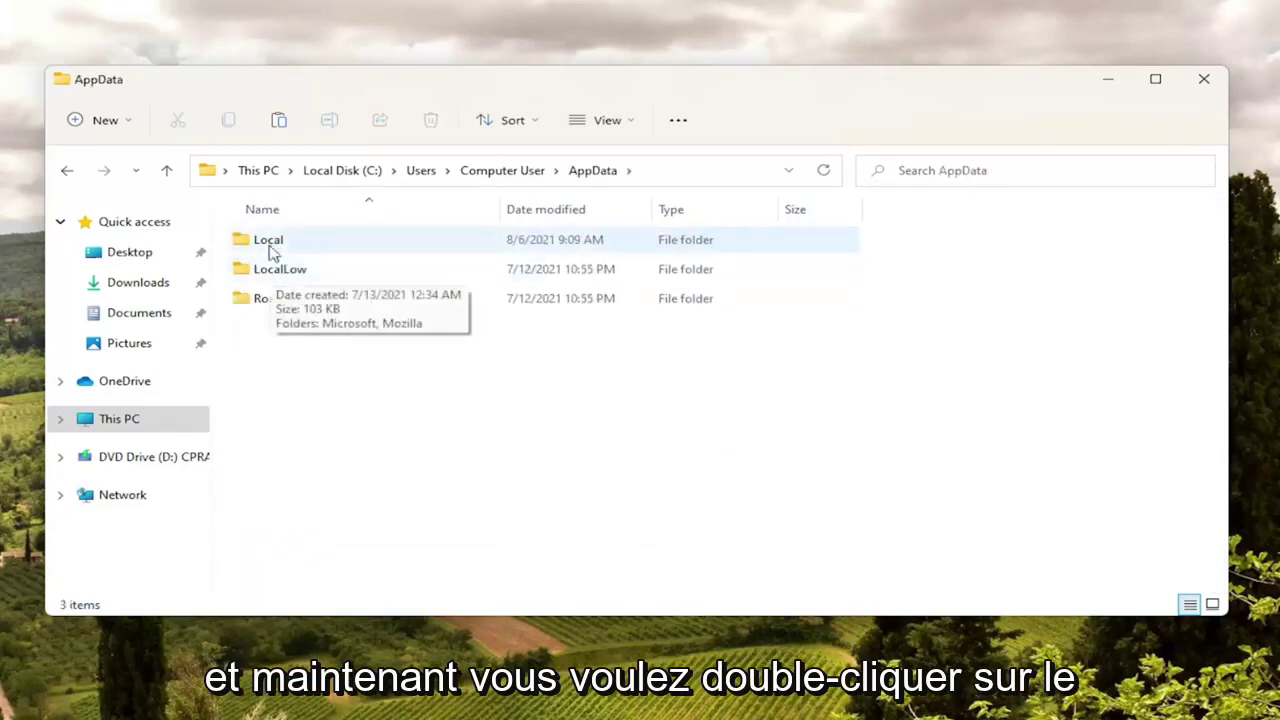
pyautogui.doubleClick(268, 242)
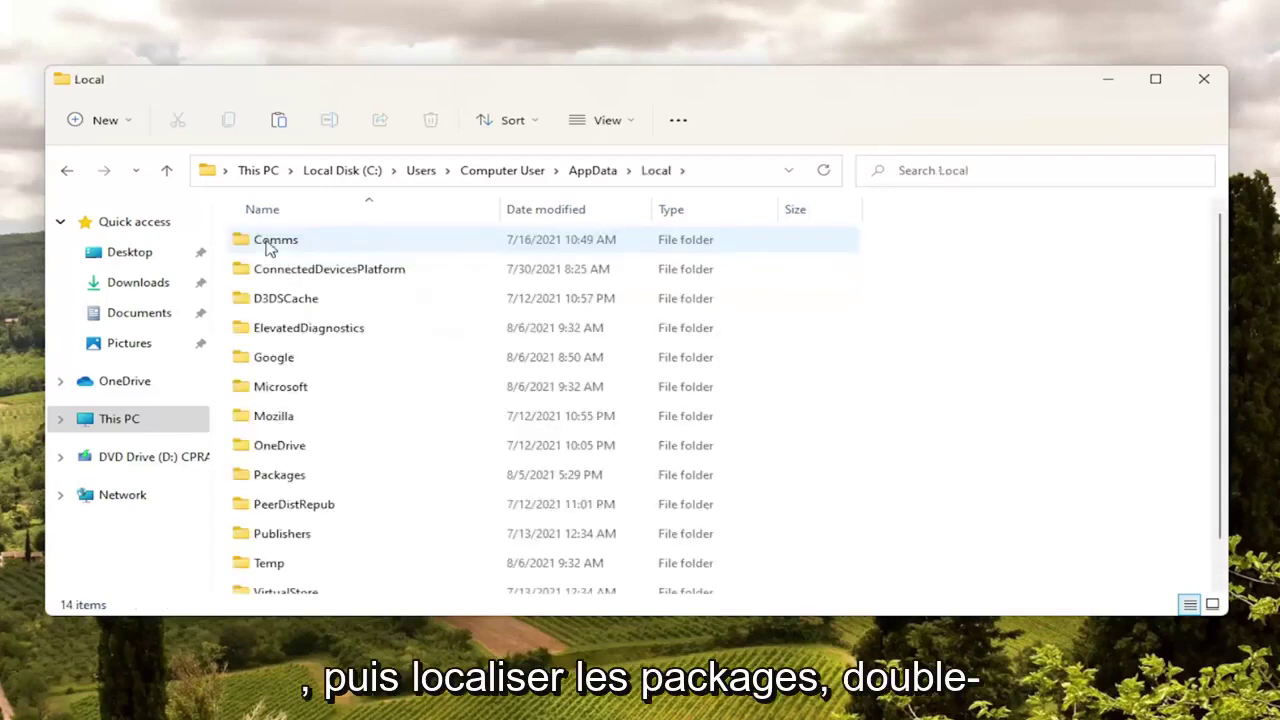
pyautogui.doubleClick(288, 482)
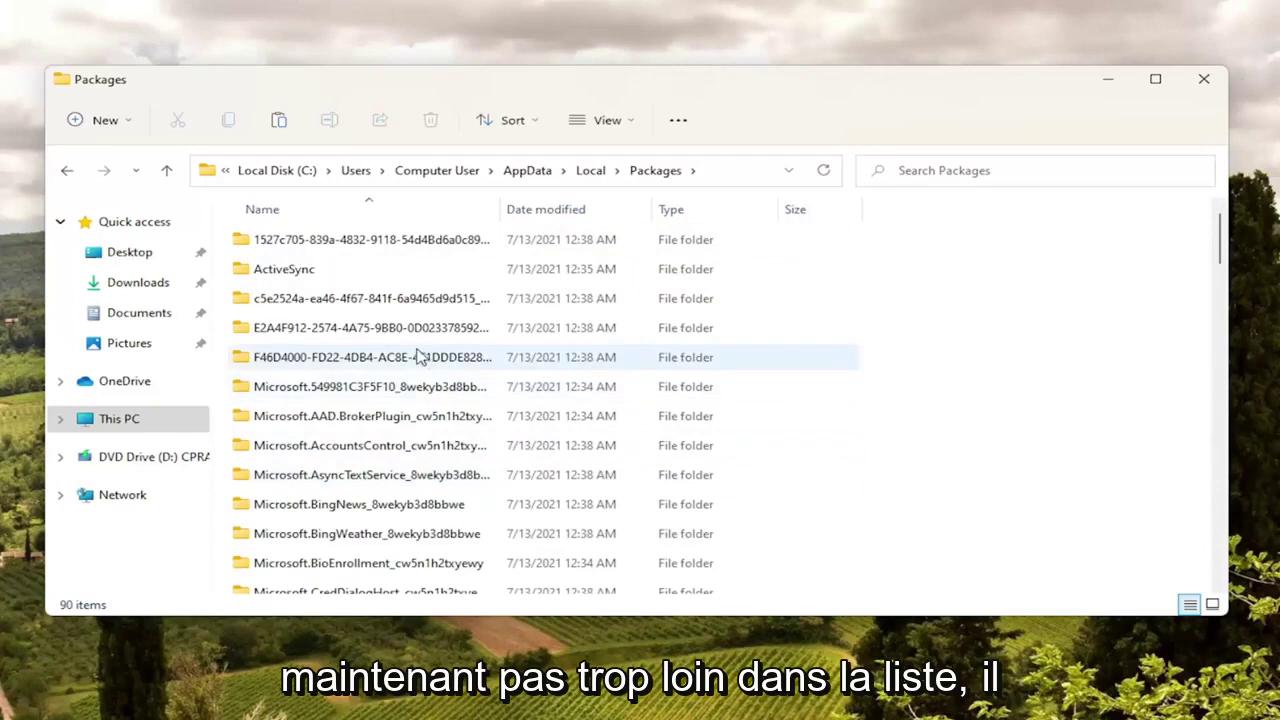
# - Delete the Microsoft.MicrosoftEdge_8wekyb3d8bbwe folder from Packages and close the file window
pyautogui.scroll(-2, 405, 368)
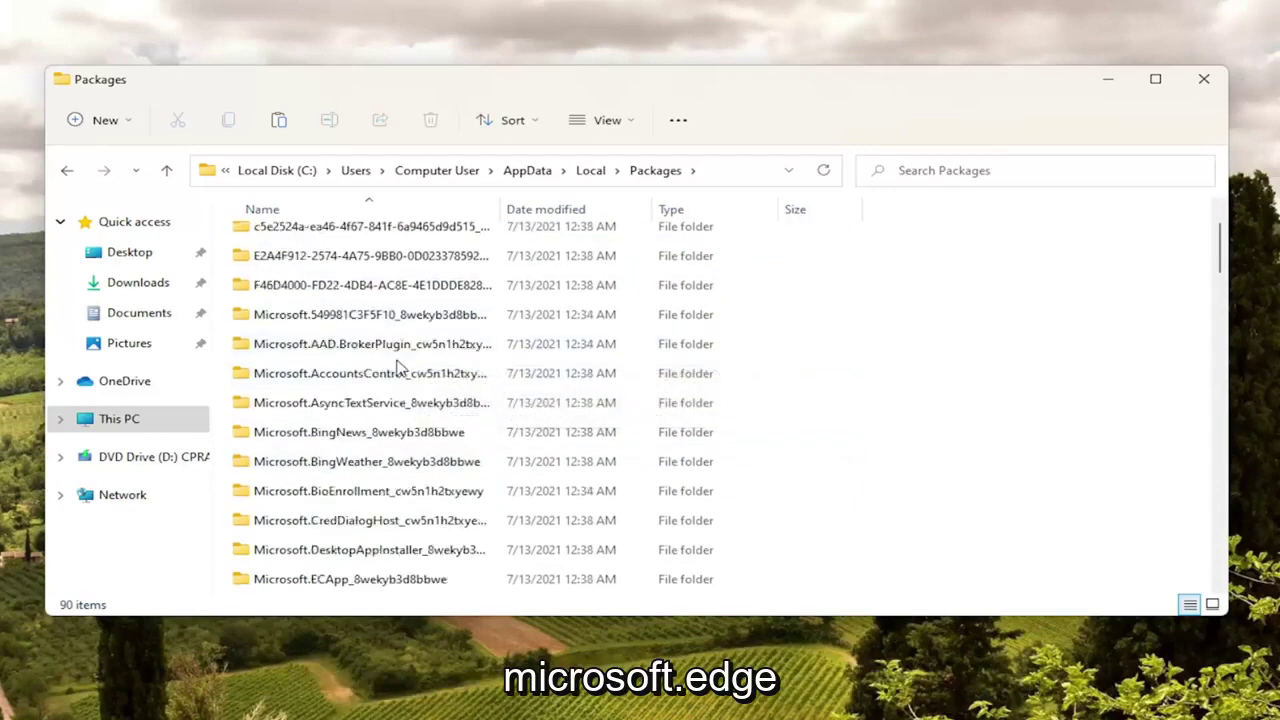
pyautogui.scroll(2, 420, 330)
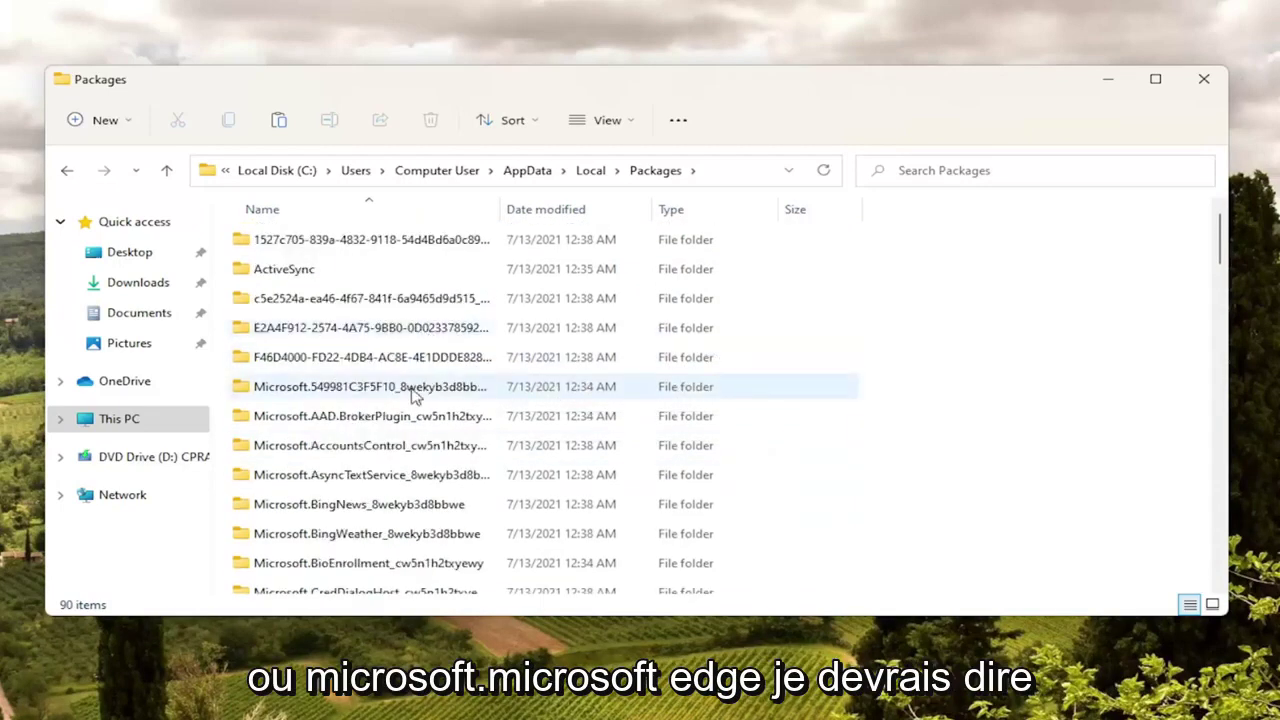
pyautogui.scroll(-3, 410, 403)
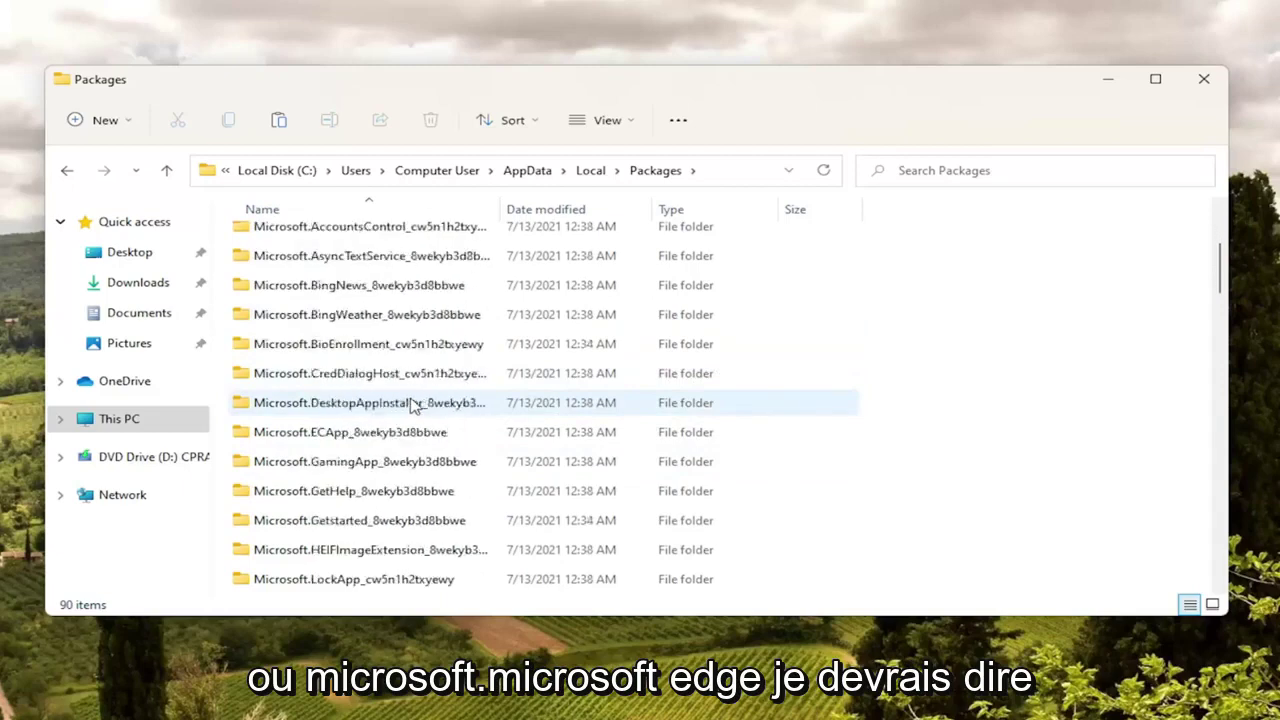
pyautogui.scroll(-1, 410, 403)
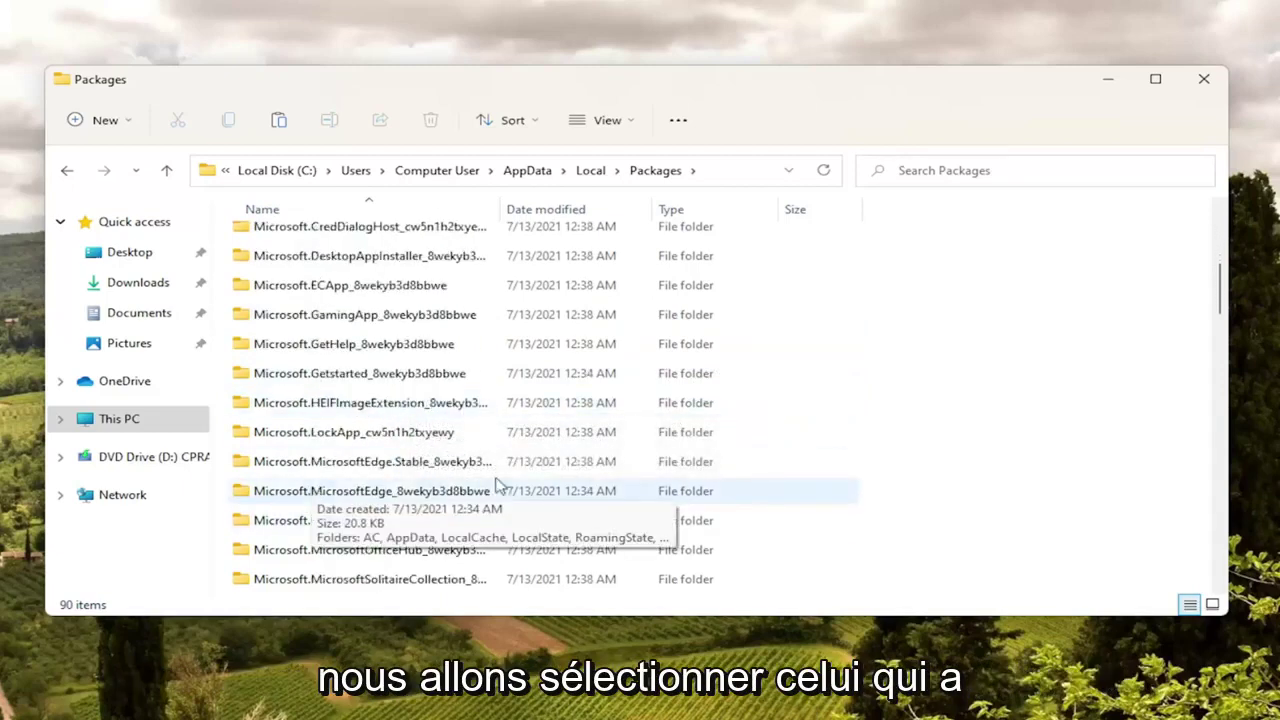
pyautogui.click(400, 497)
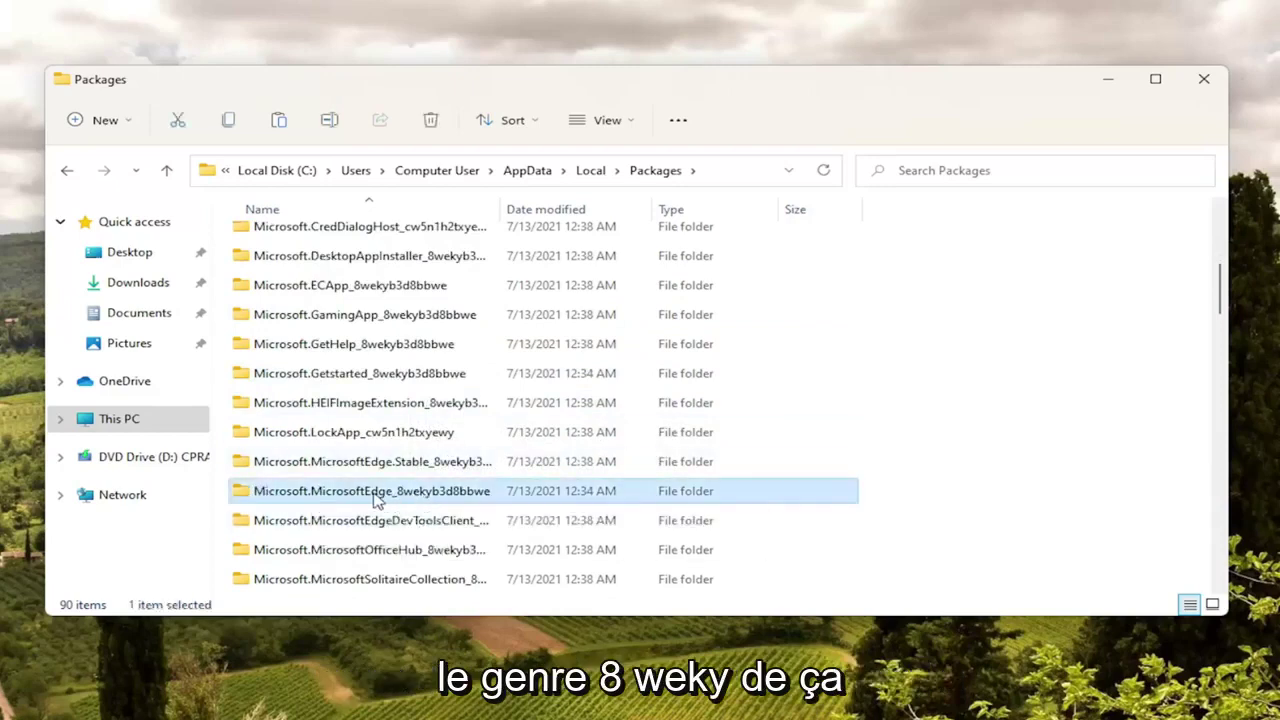
pyautogui.scroll(1, 320, 570)
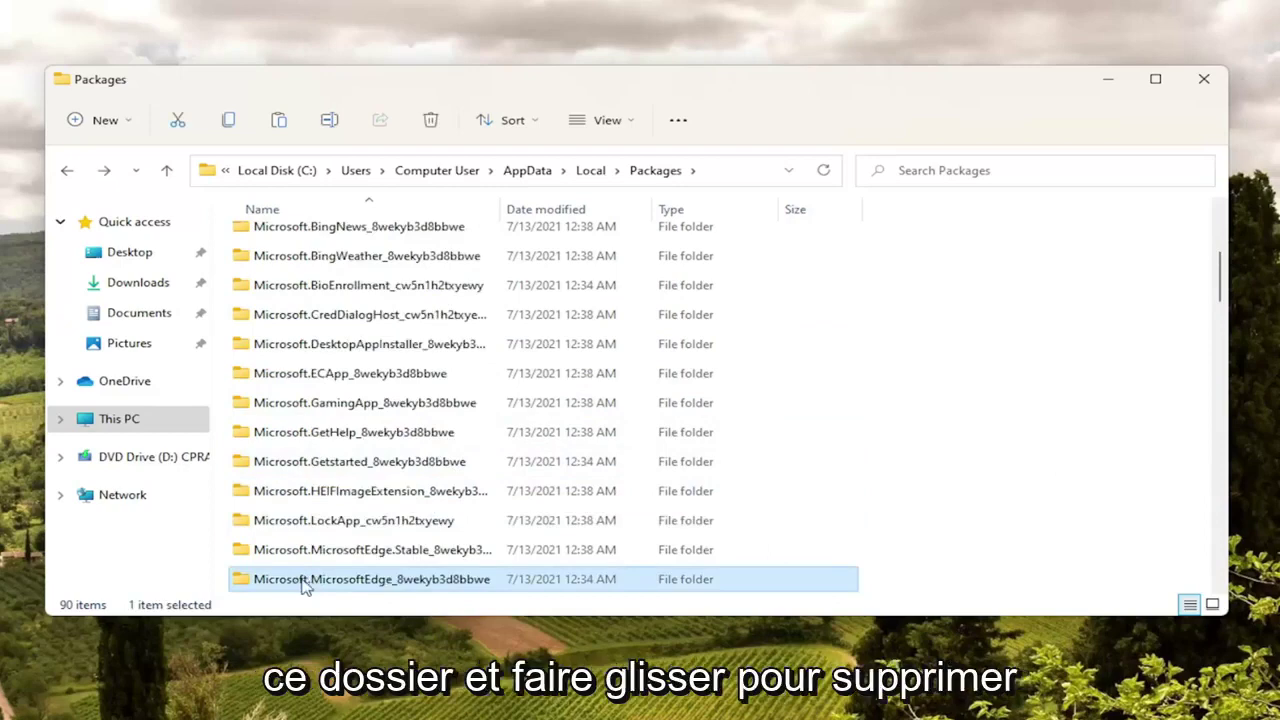
pyautogui.rightClick(308, 582)
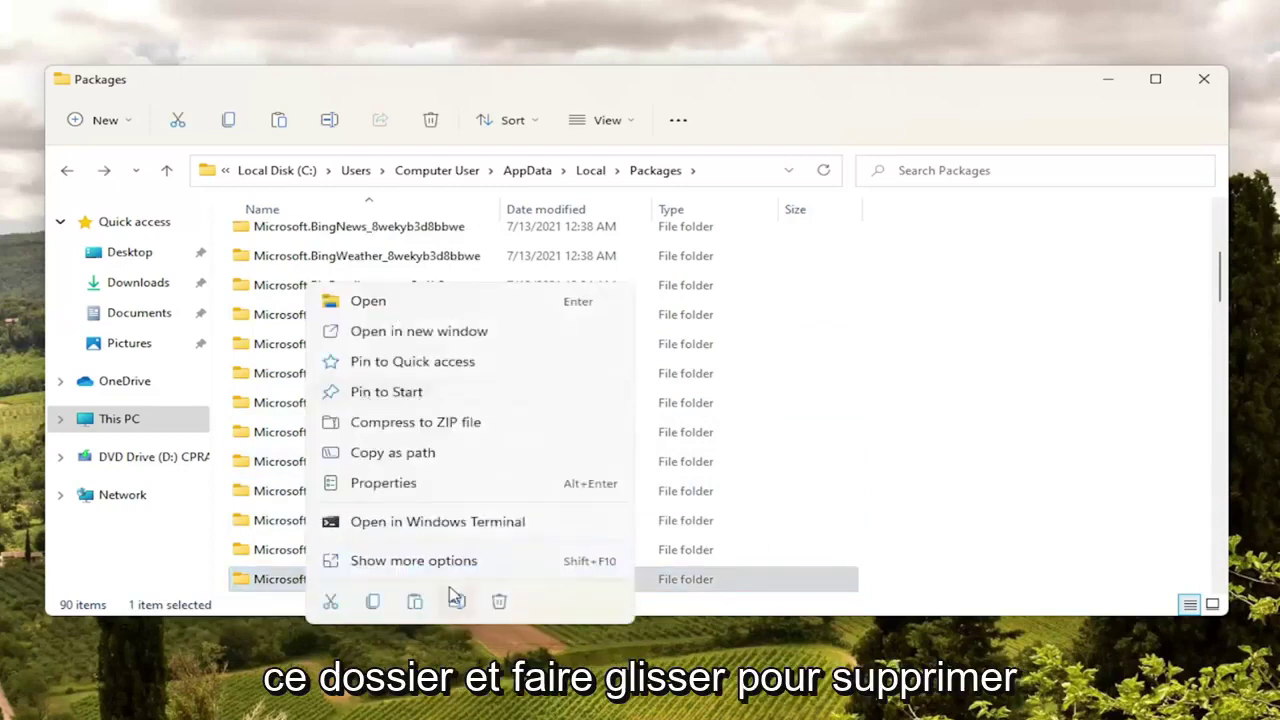
pyautogui.click(499, 604)
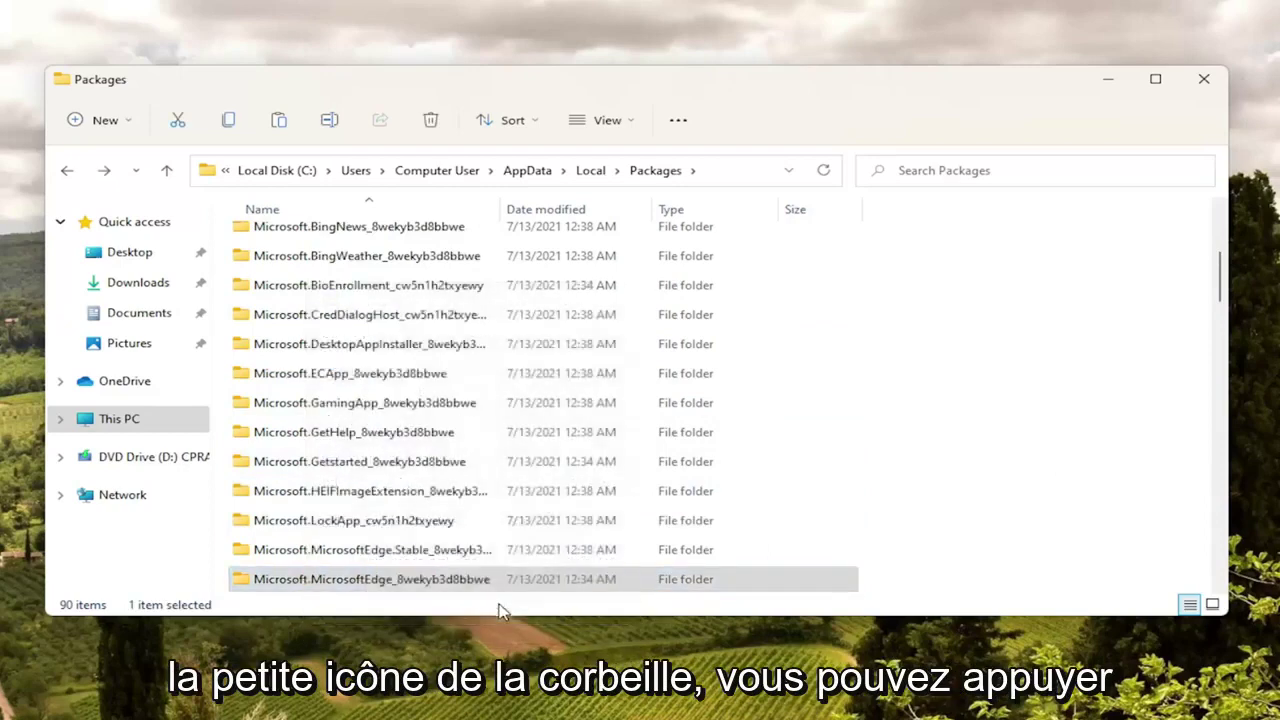
pyautogui.scroll(-1, 328, 535)
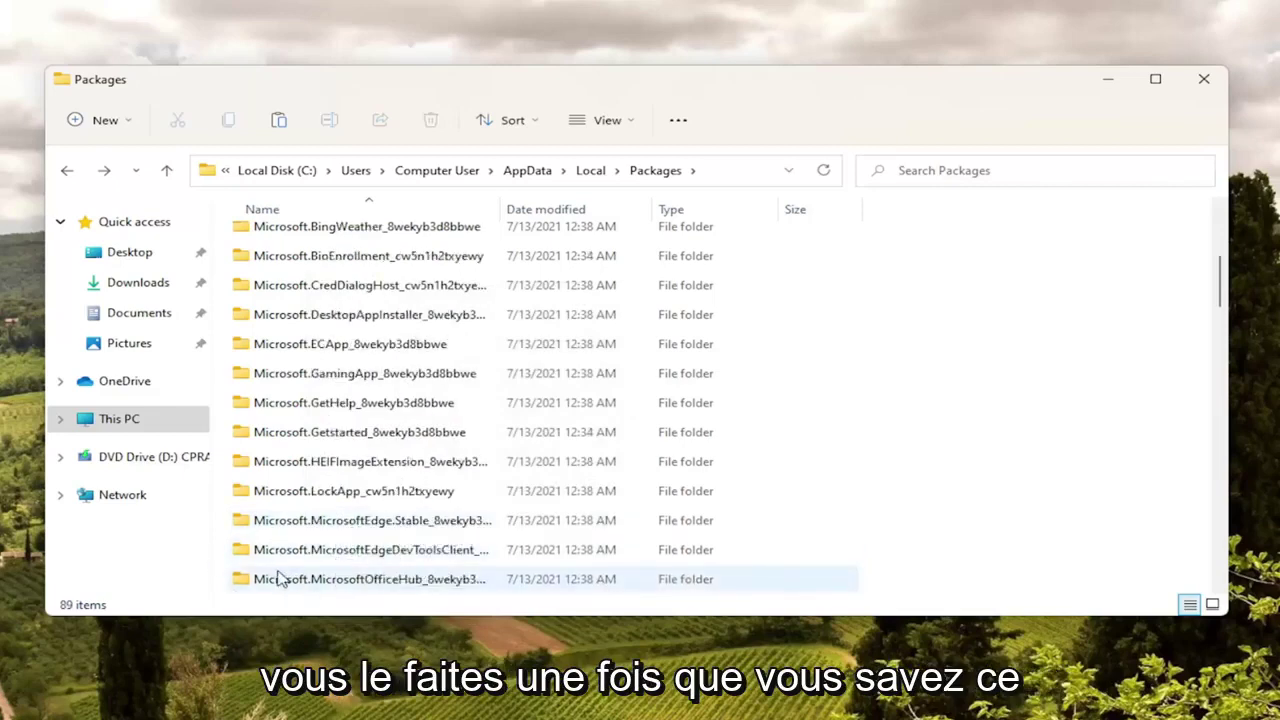
pyautogui.click(1202, 80)
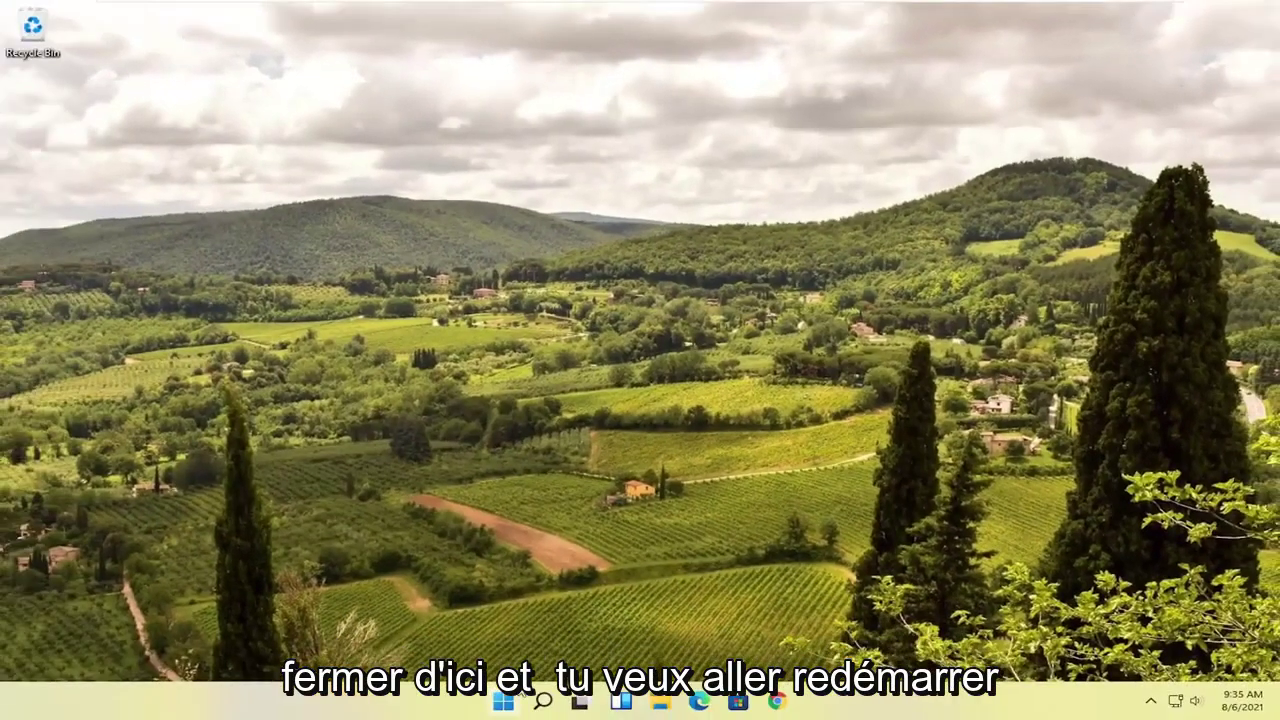
# - Restart the computer
pyautogui.rightClick(505, 702)
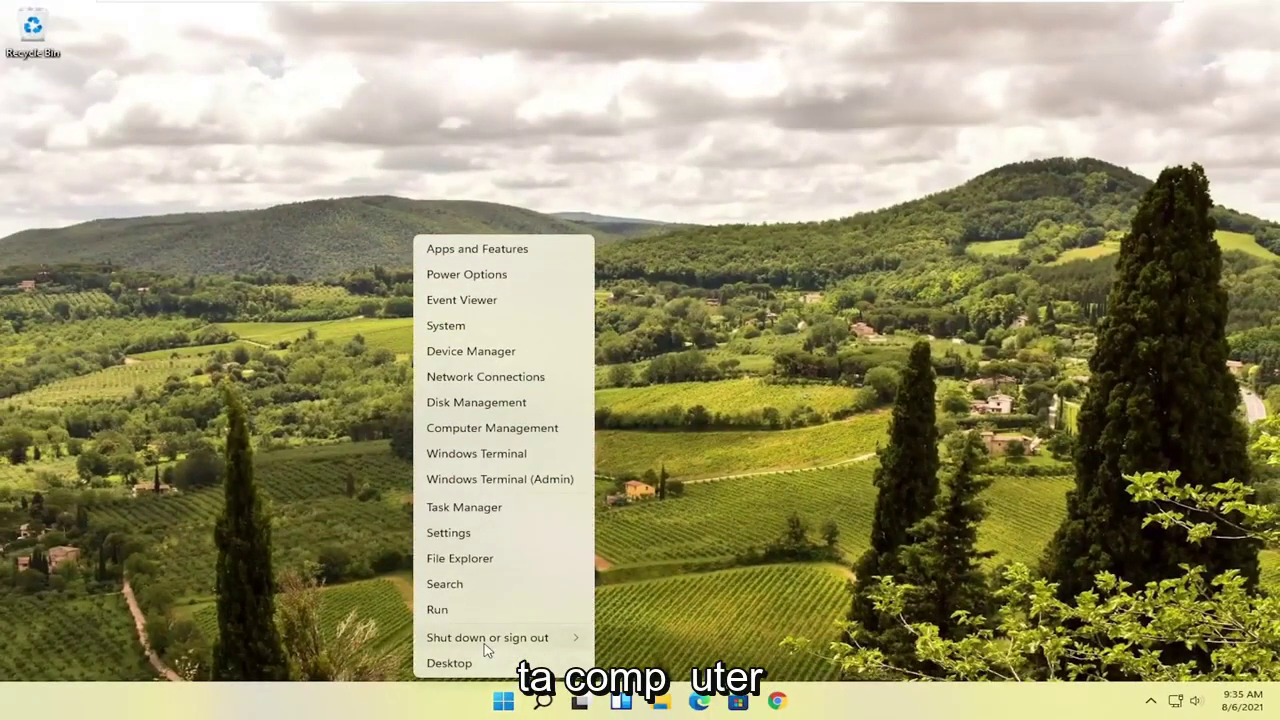
pyautogui.moveTo(487, 645)
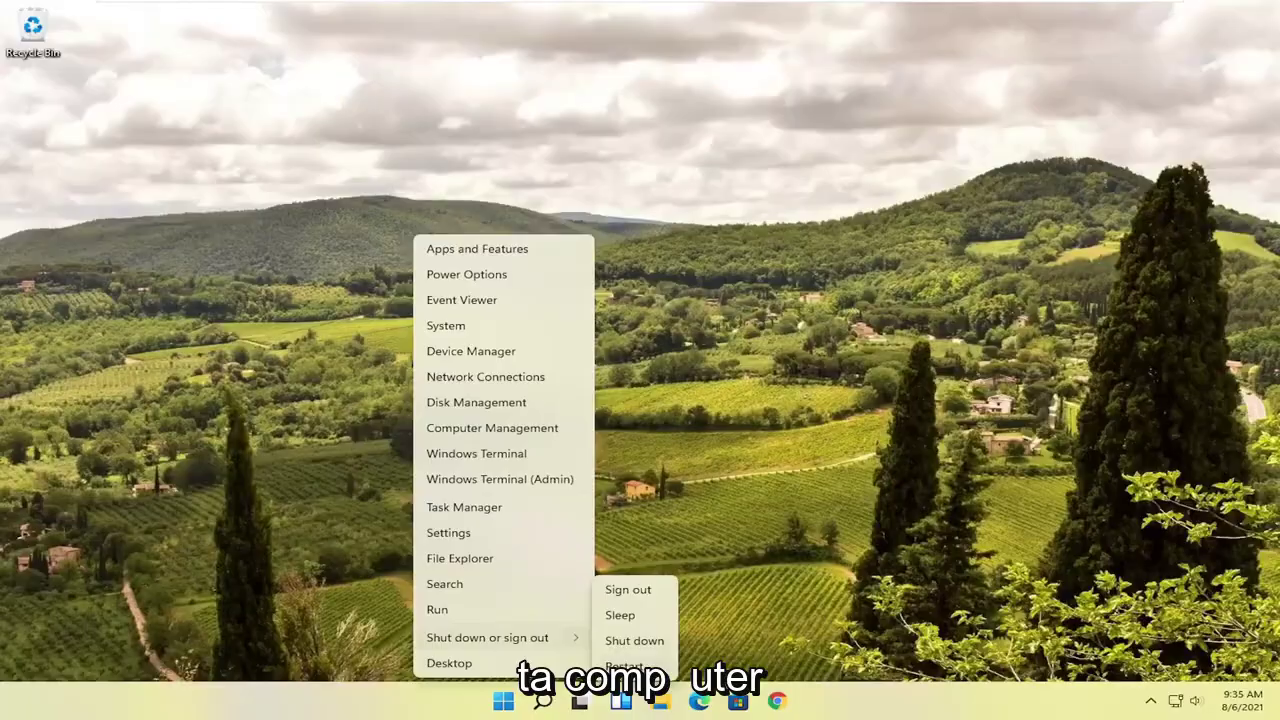
pyautogui.click(624, 666)
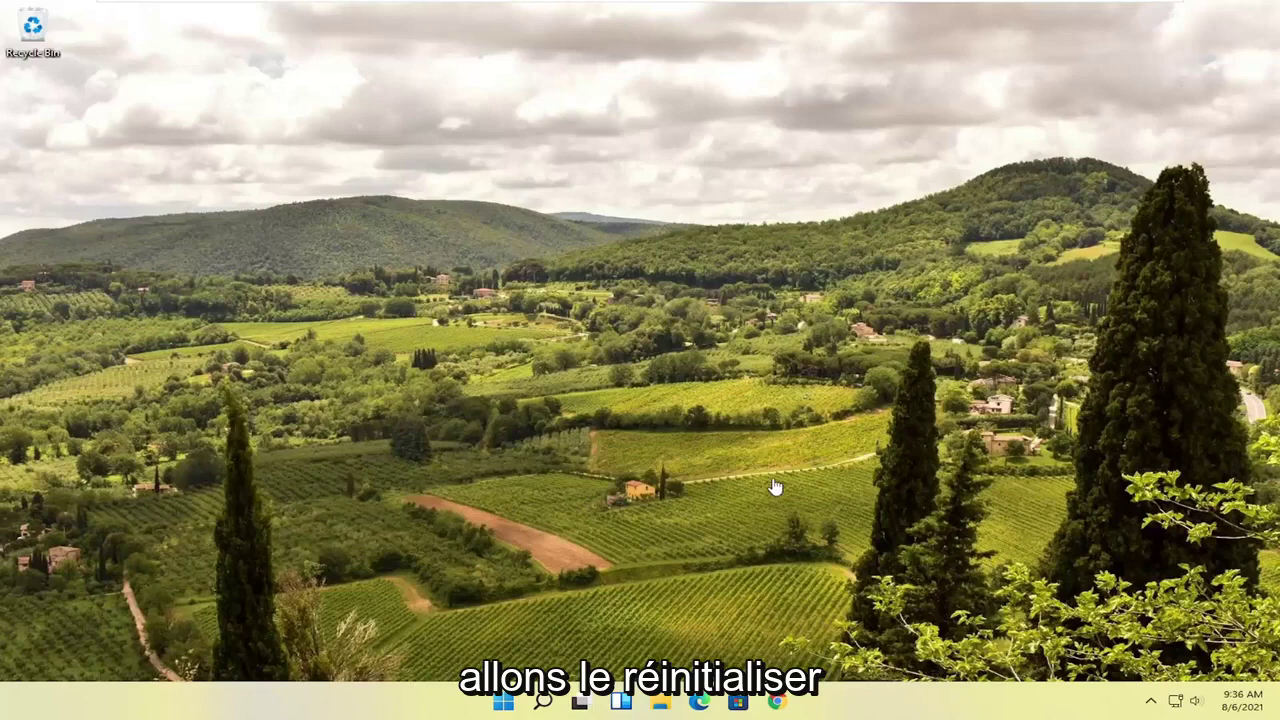
# - Find Windows PowerShell by searching for "powershell", run it as administrator and allow it to make changes to the device
pyautogui.click(503, 708)
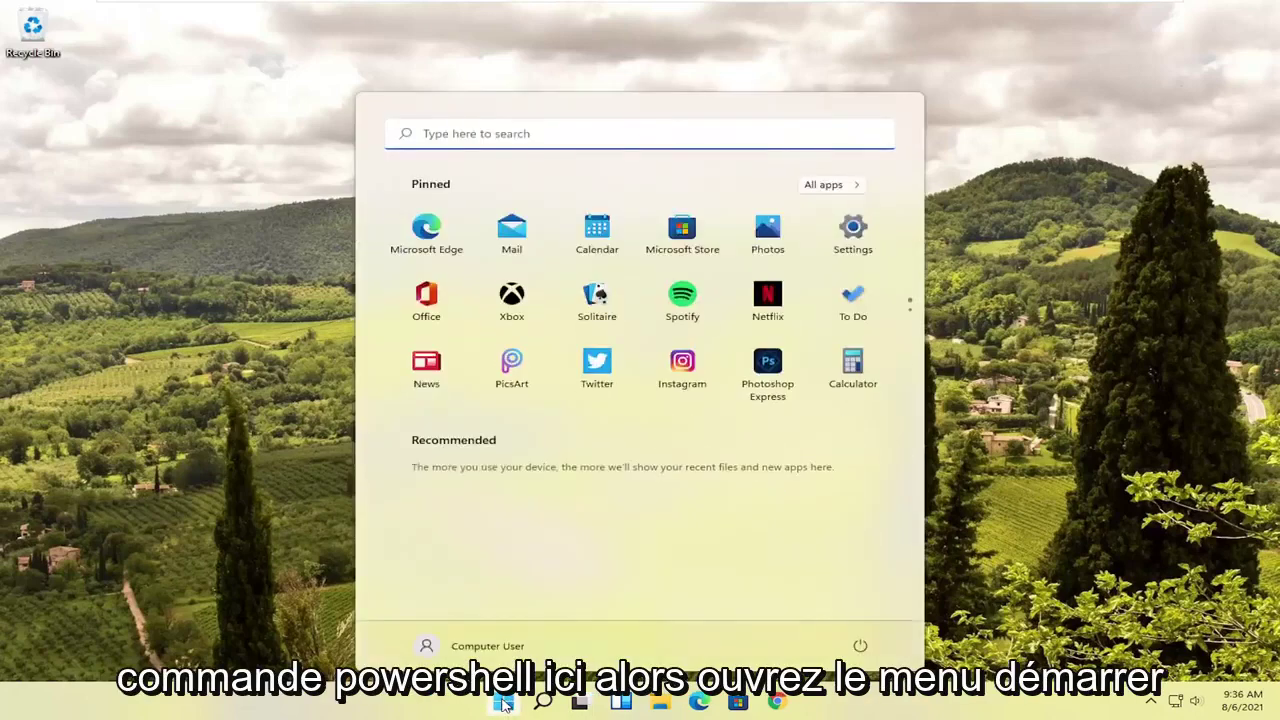
pyautogui.write('powershell')
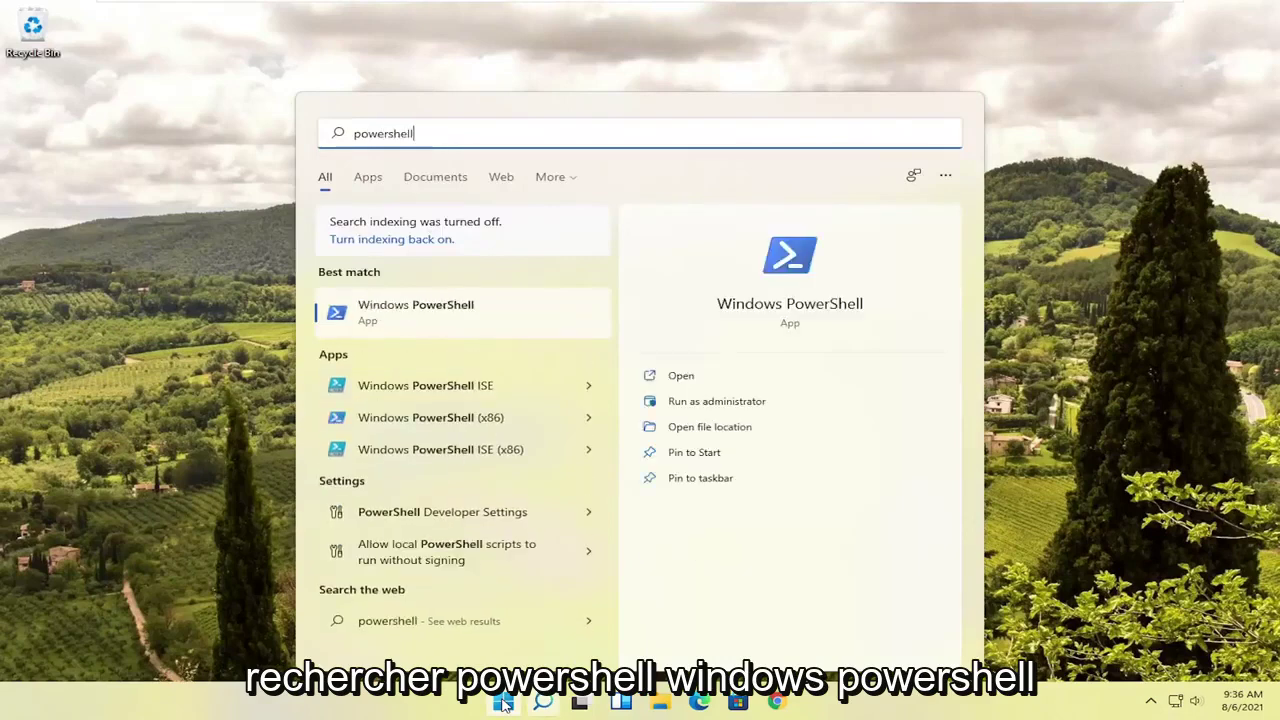
pyautogui.rightClick(405, 315)
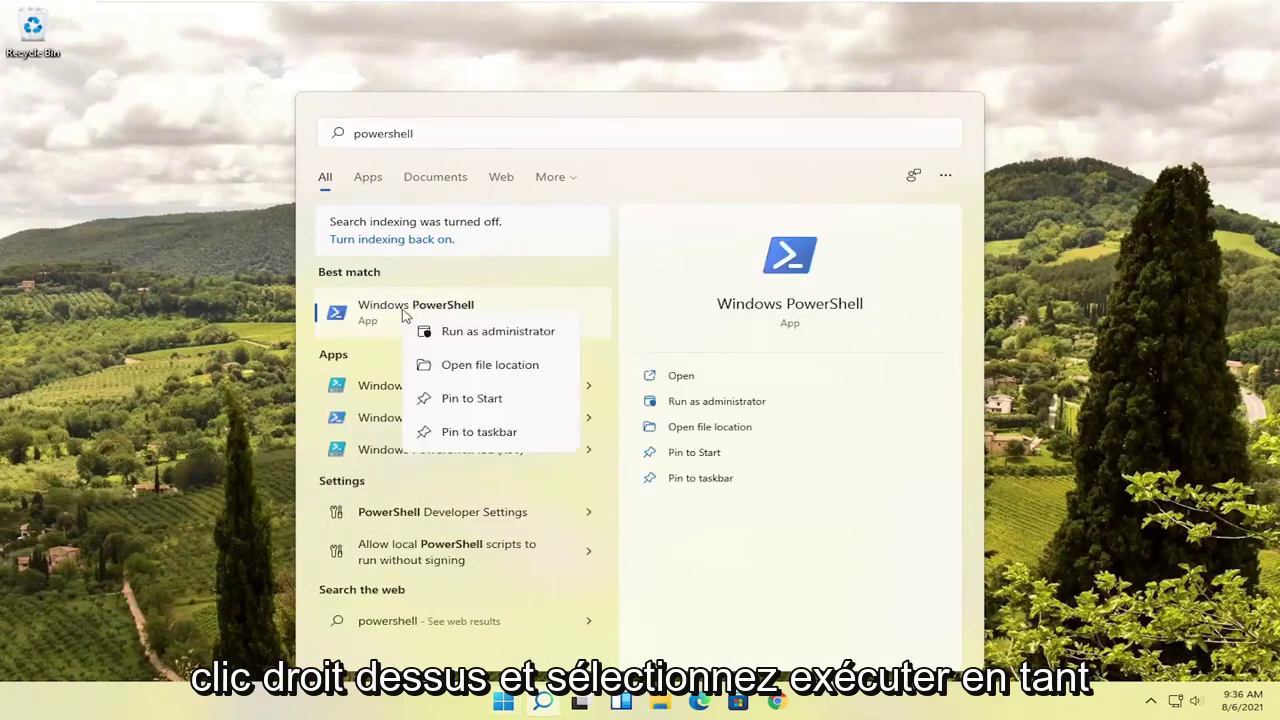
pyautogui.click(497, 335)
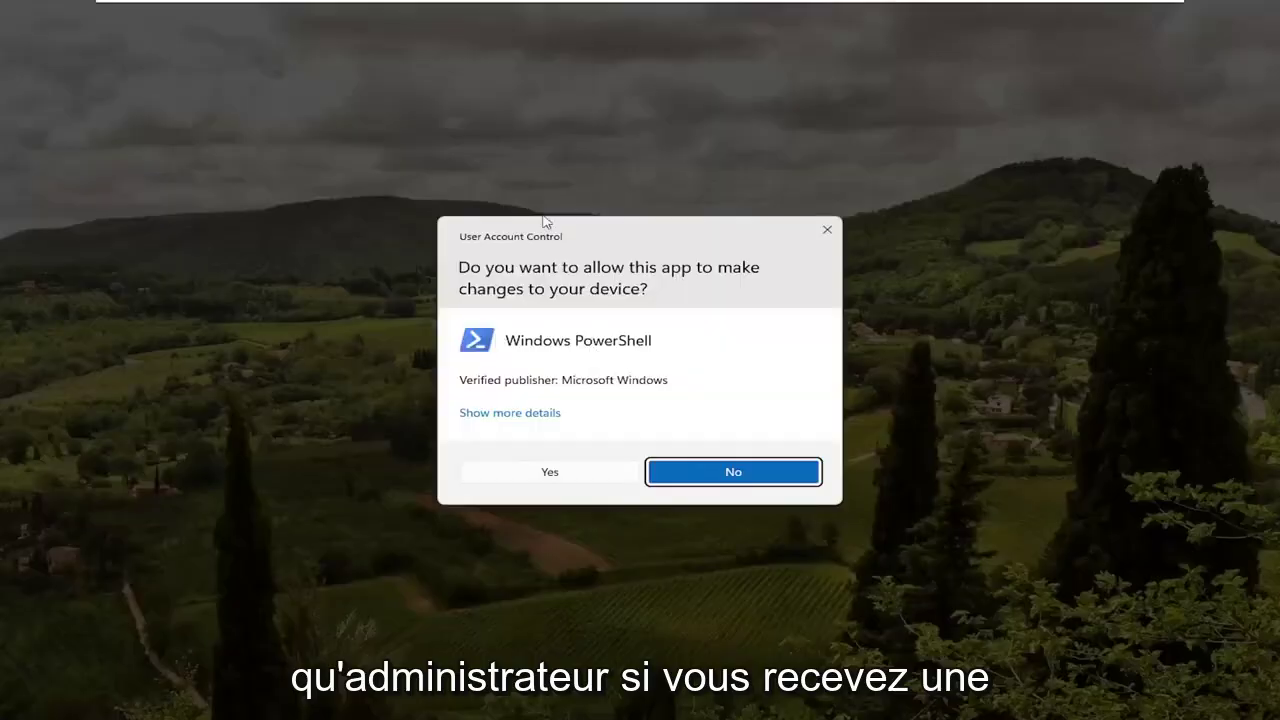
pyautogui.click(514, 472)
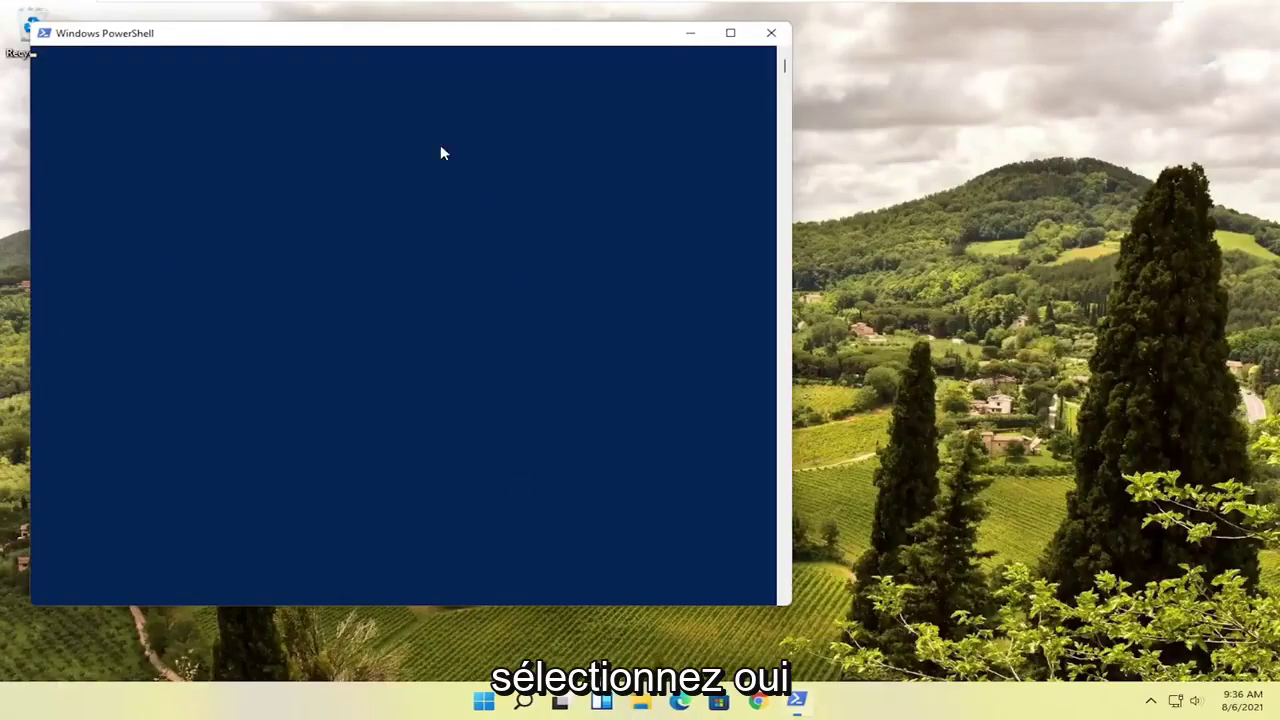
pyautogui.click(372, 52)
pyautogui.moveTo(372, 52); pyautogui.dragTo(537, 68)
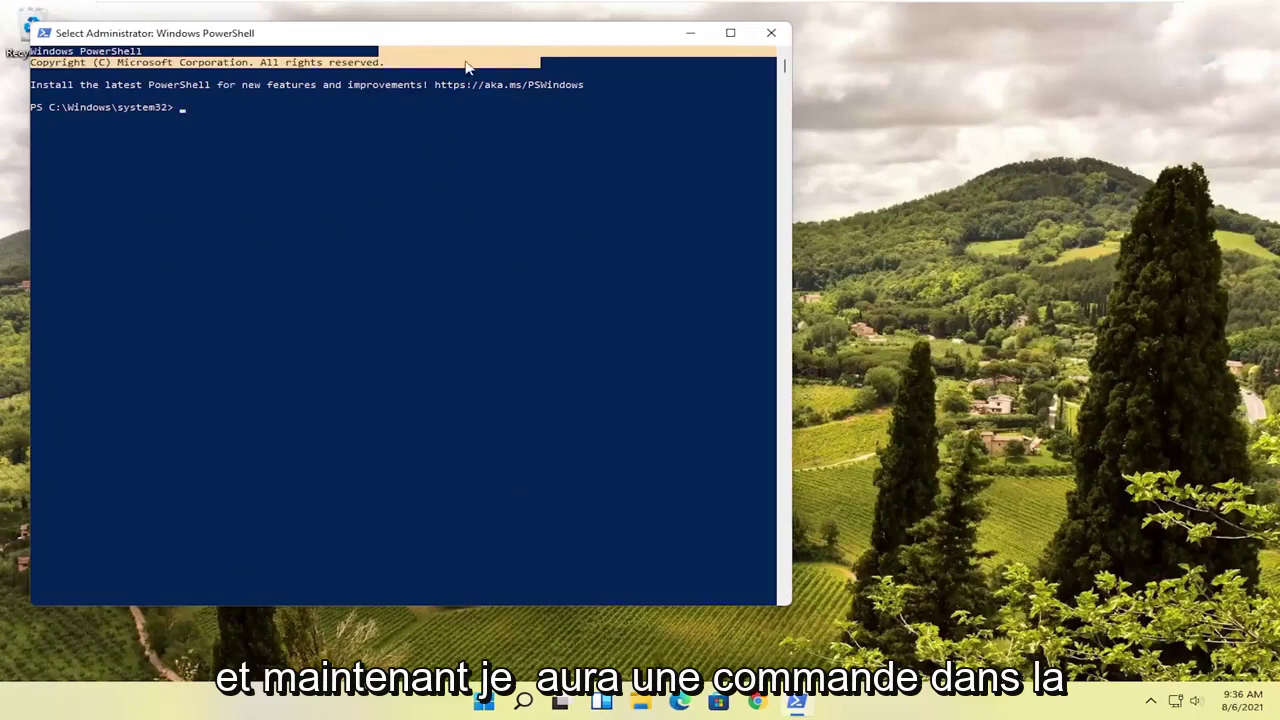
pyautogui.click(416, 84)
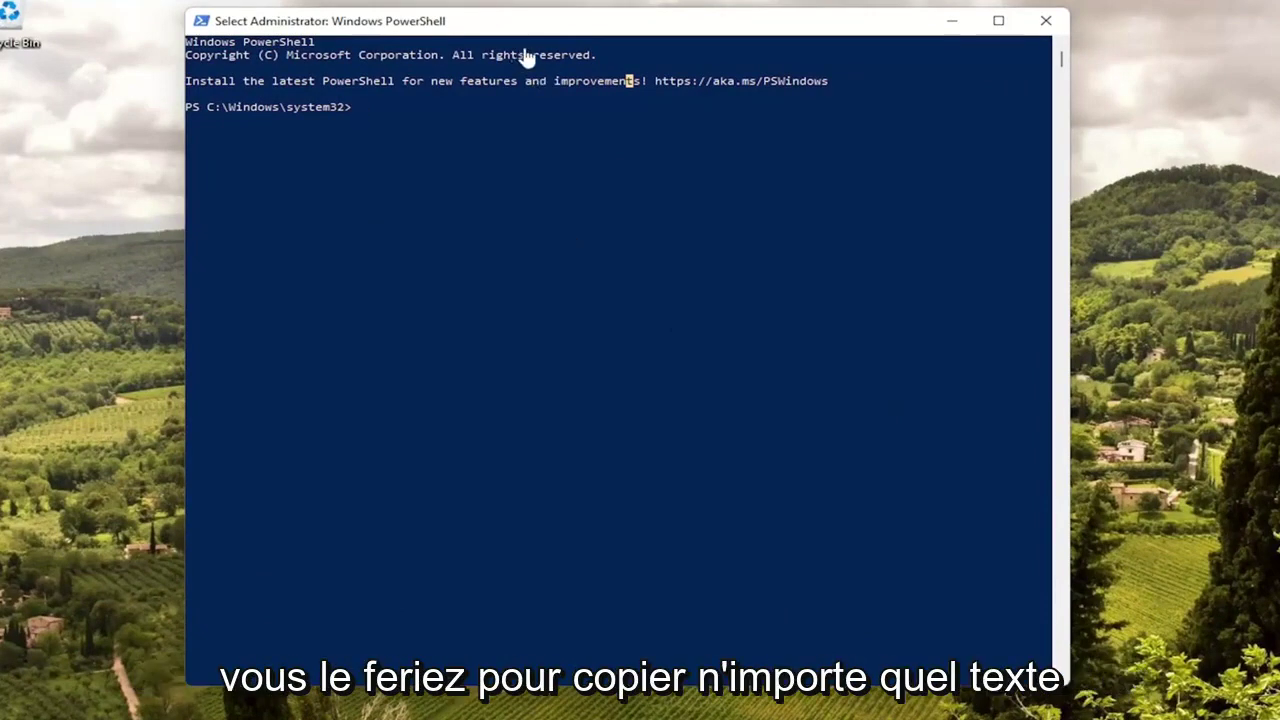
pyautogui.click(584, 41)
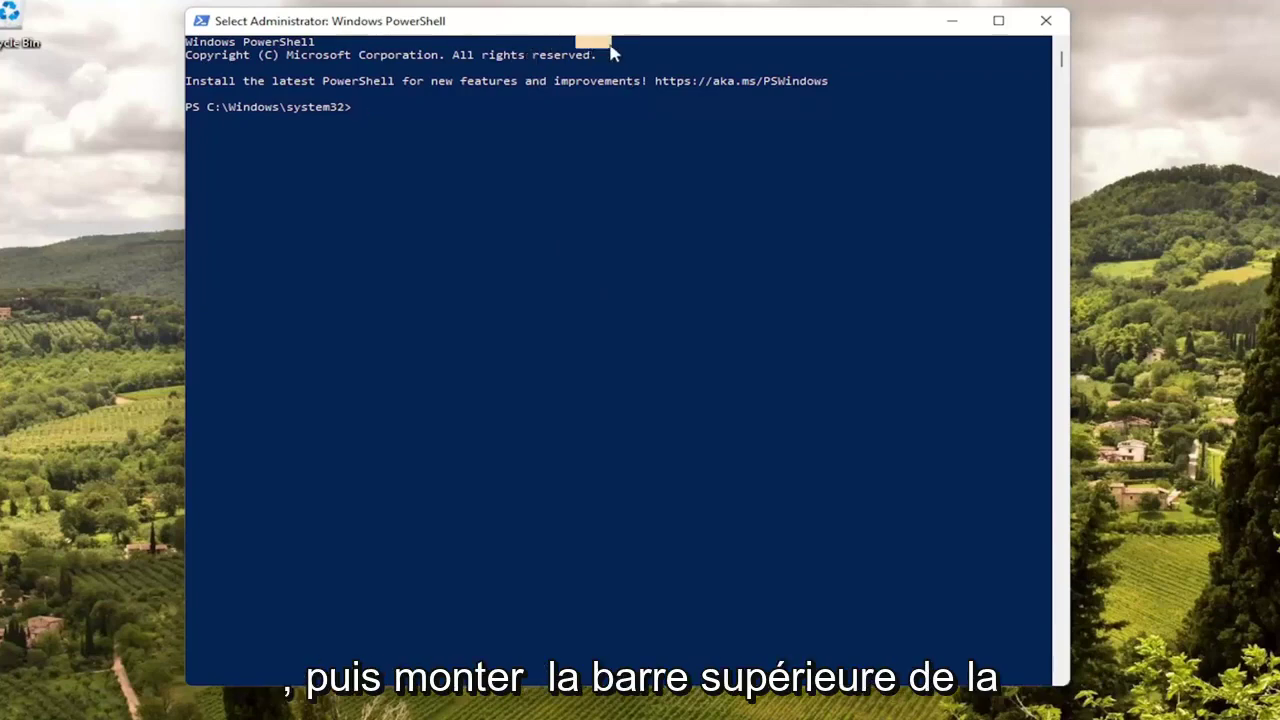
pyautogui.doubleClick(588, 28)
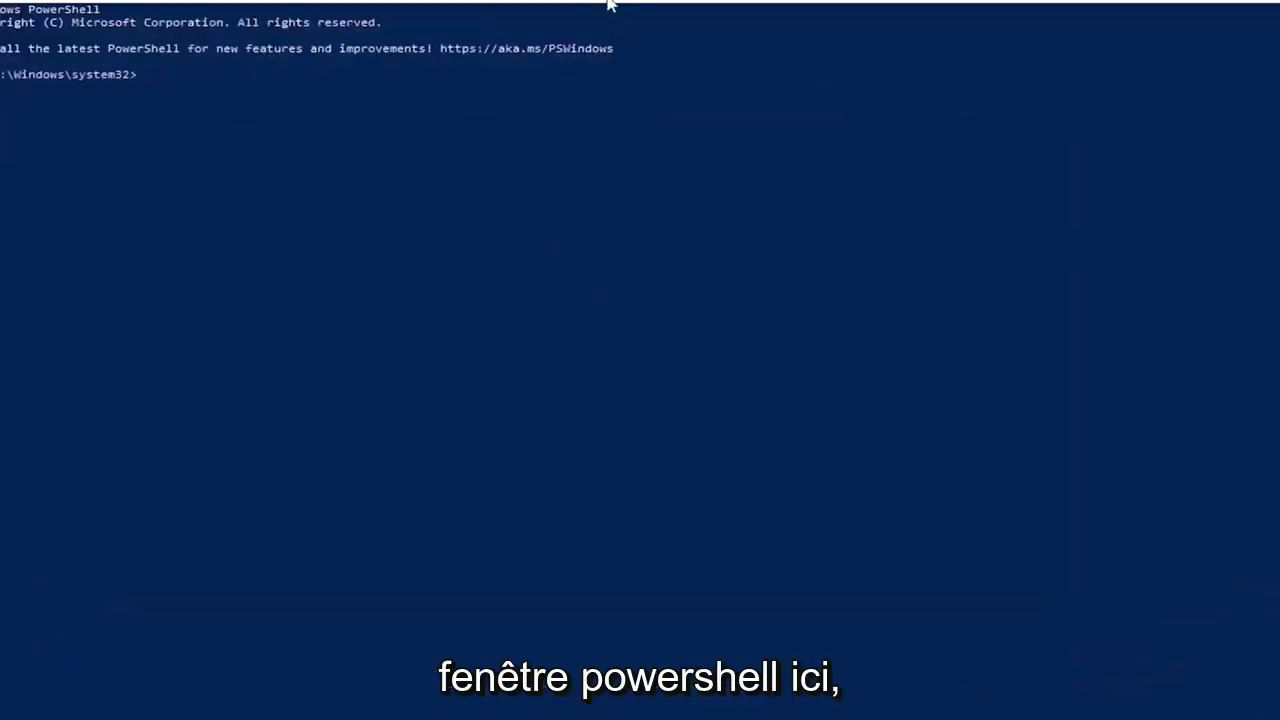
pyautogui.doubleClick(610, 3)
# - Paste the copied command at the prompt: Get-AppXPackage -AllUsers -Name Microsoft.MicrosoftEdge | Foreach {Add-AppxPackage -DisableDevelopmentMode -Register "$($_.InstallLocation)\AppXManifest.xml" -Verbose}
pyautogui.rightClick(629, 40)
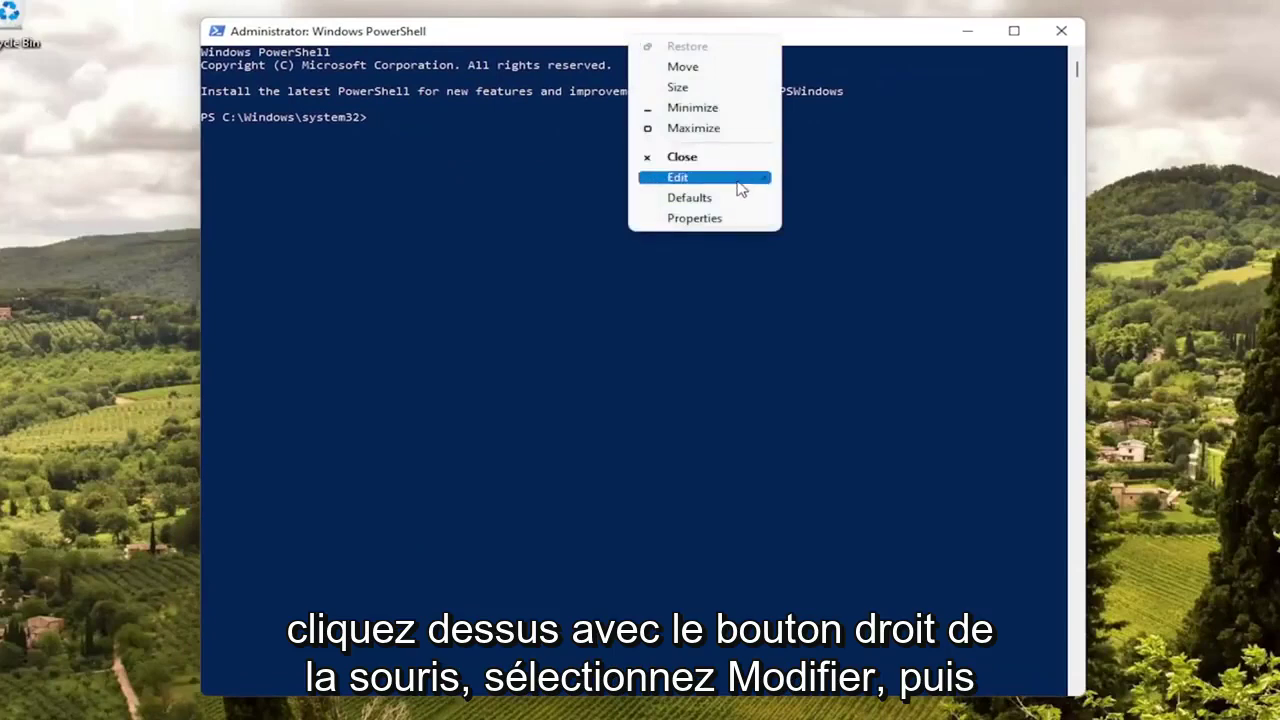
pyautogui.moveTo(741, 189)
pyautogui.click(828, 214)
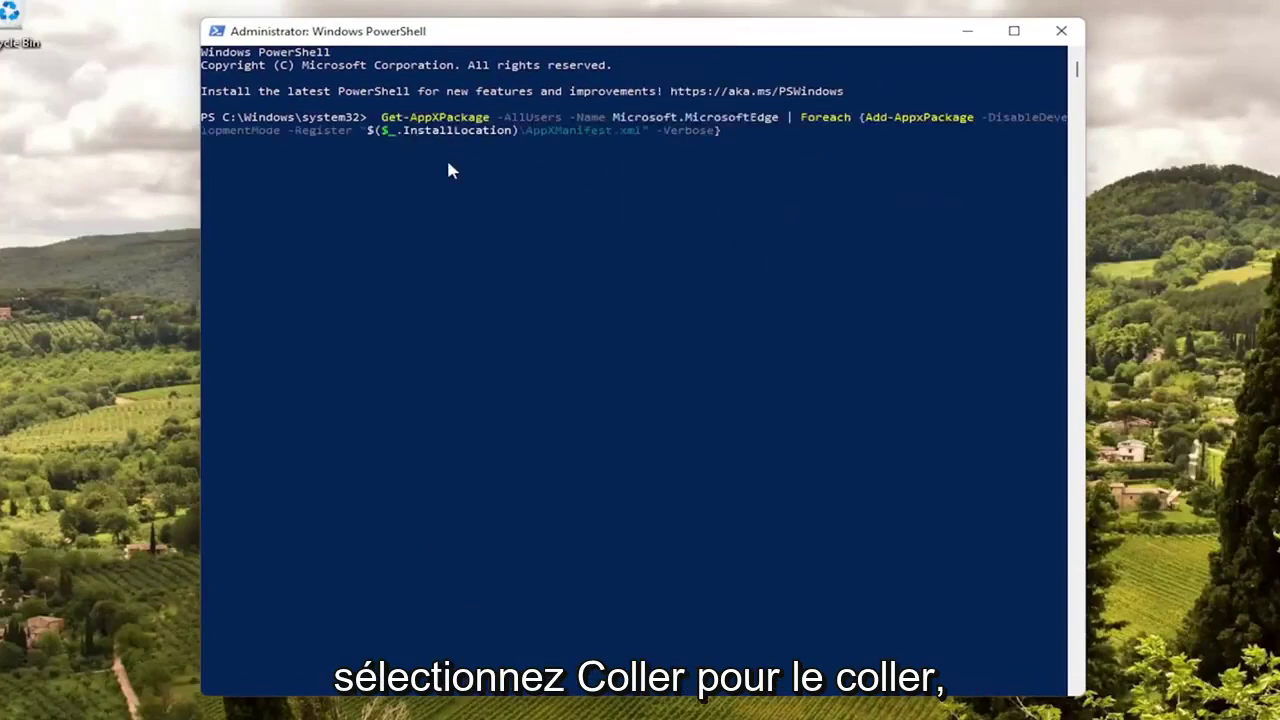
# - Run the pasted Edge re-registration command and close PowerShell once the operation has completed
pyautogui.press('Return')
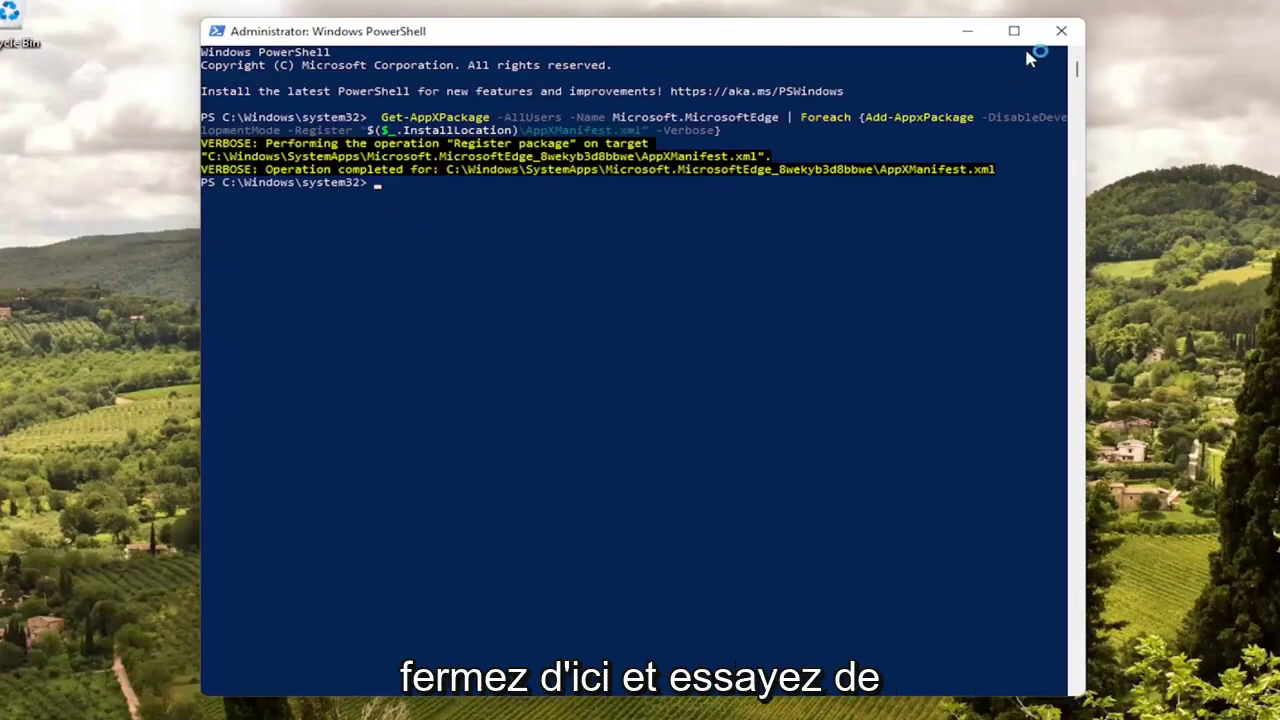
pyautogui.click(1061, 31)
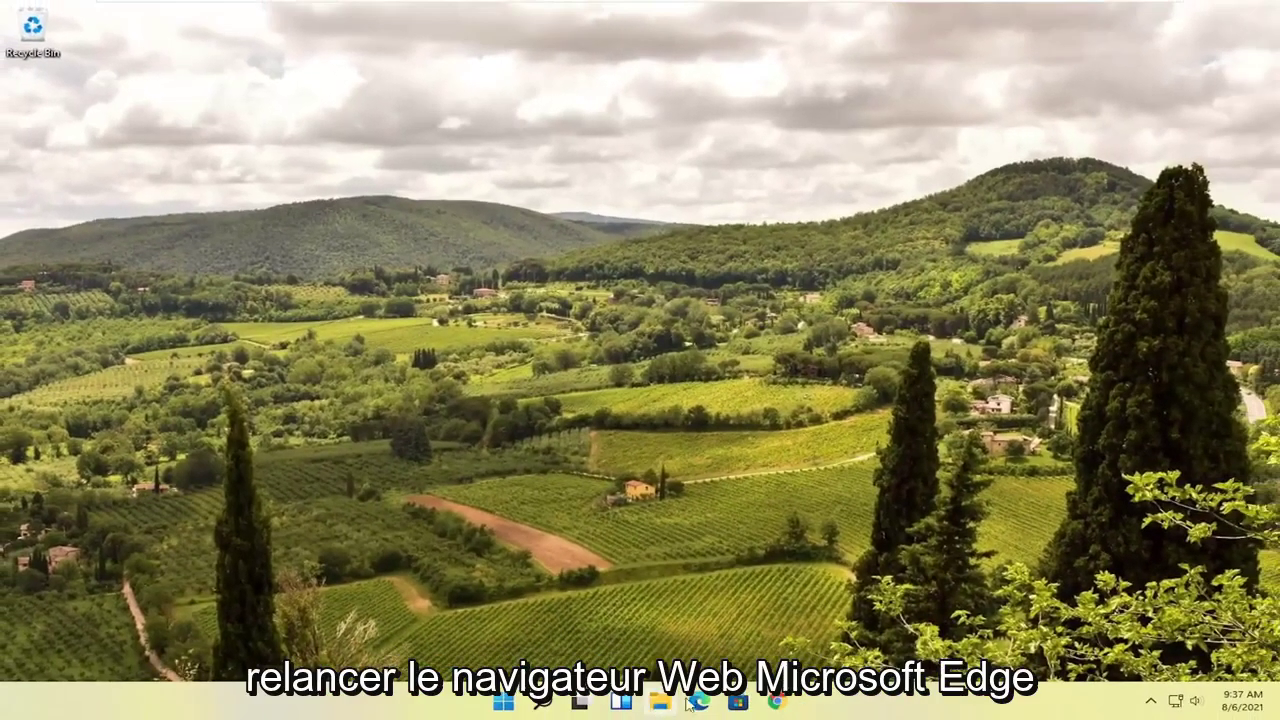
# - Launch Microsoft Edge and close the first of its two loading tabs
pyautogui.click(698, 702)
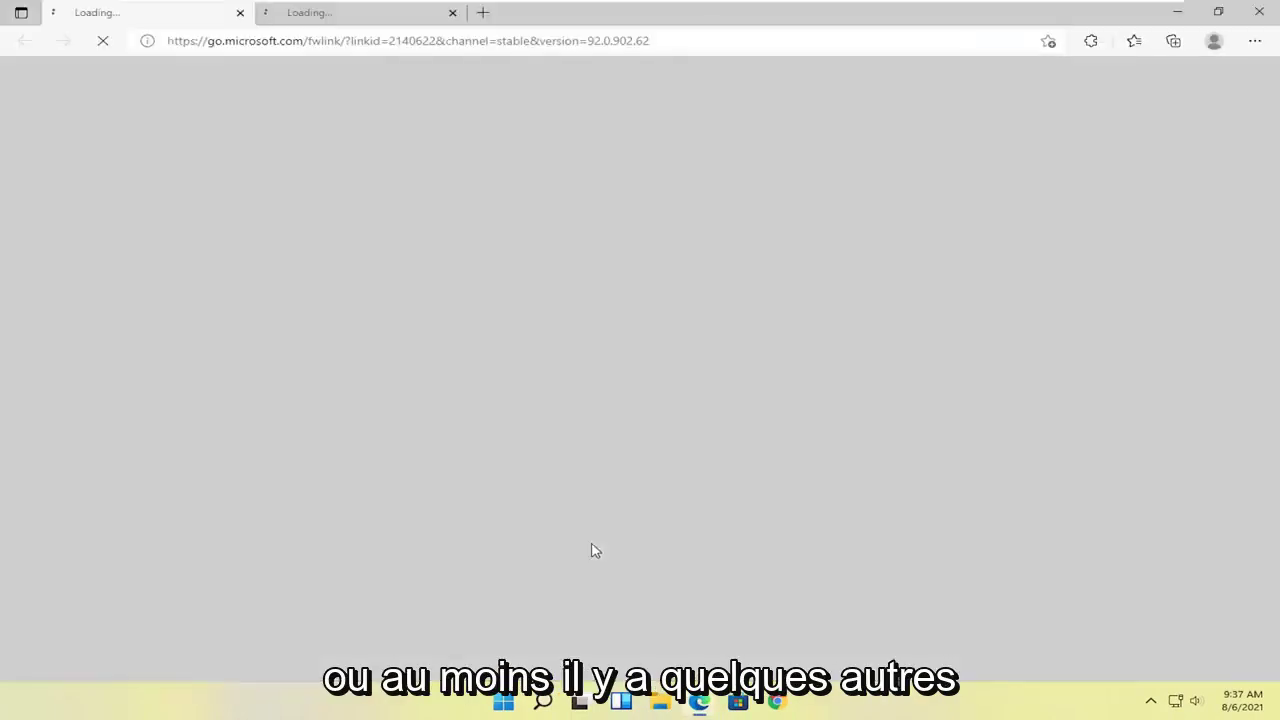
pyautogui.click(240, 12)
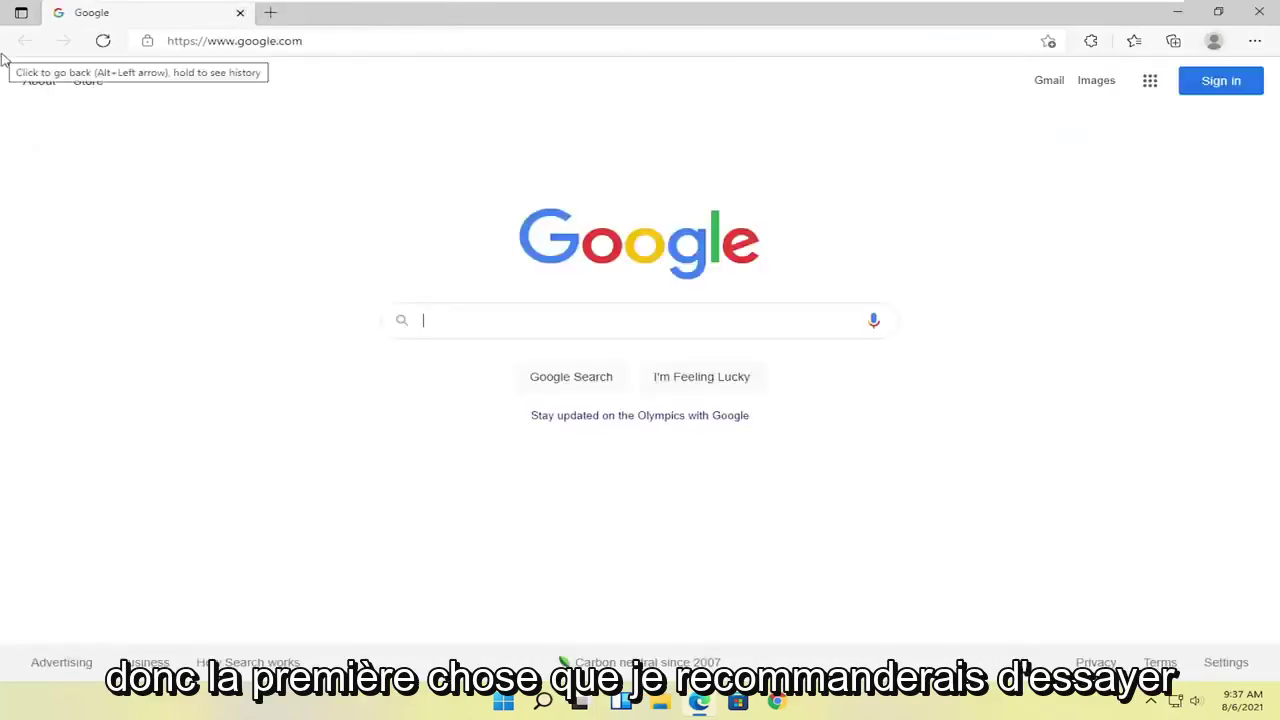
# - Restore the Edge settings to their default values, confirm the reset and close the browser
pyautogui.click(1254, 42)
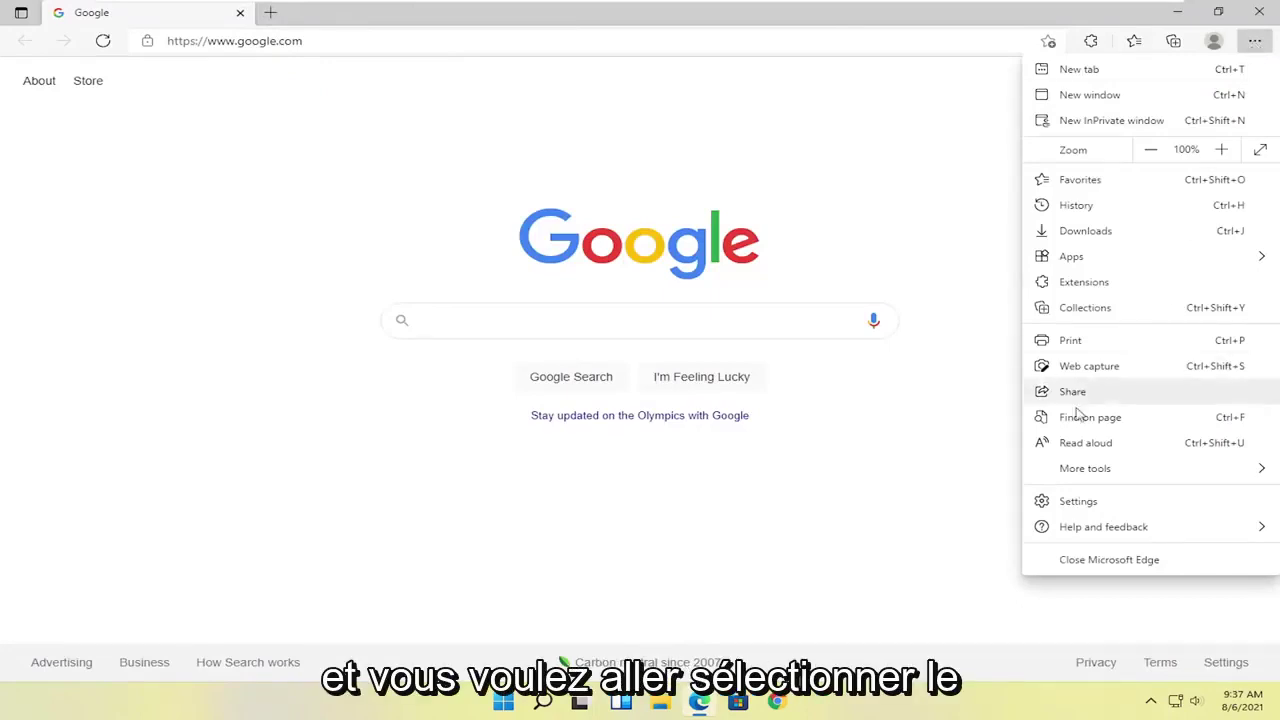
pyautogui.click(1062, 506)
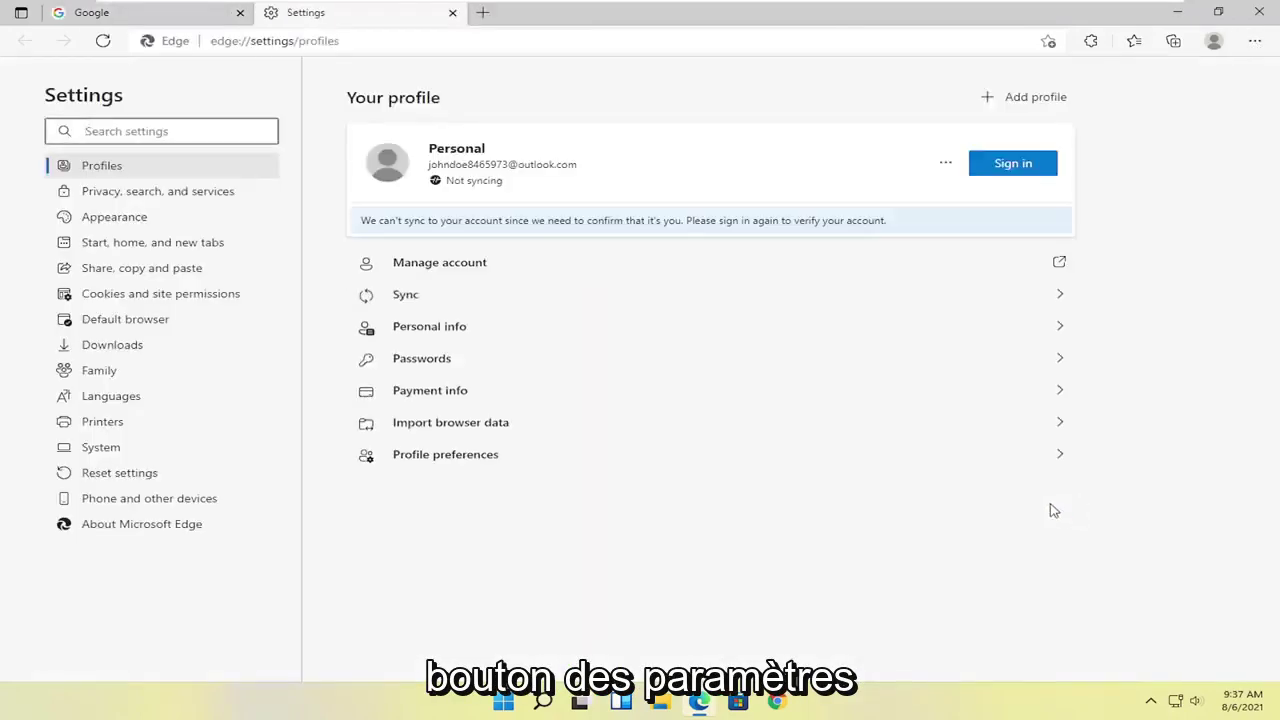
pyautogui.click(106, 479)
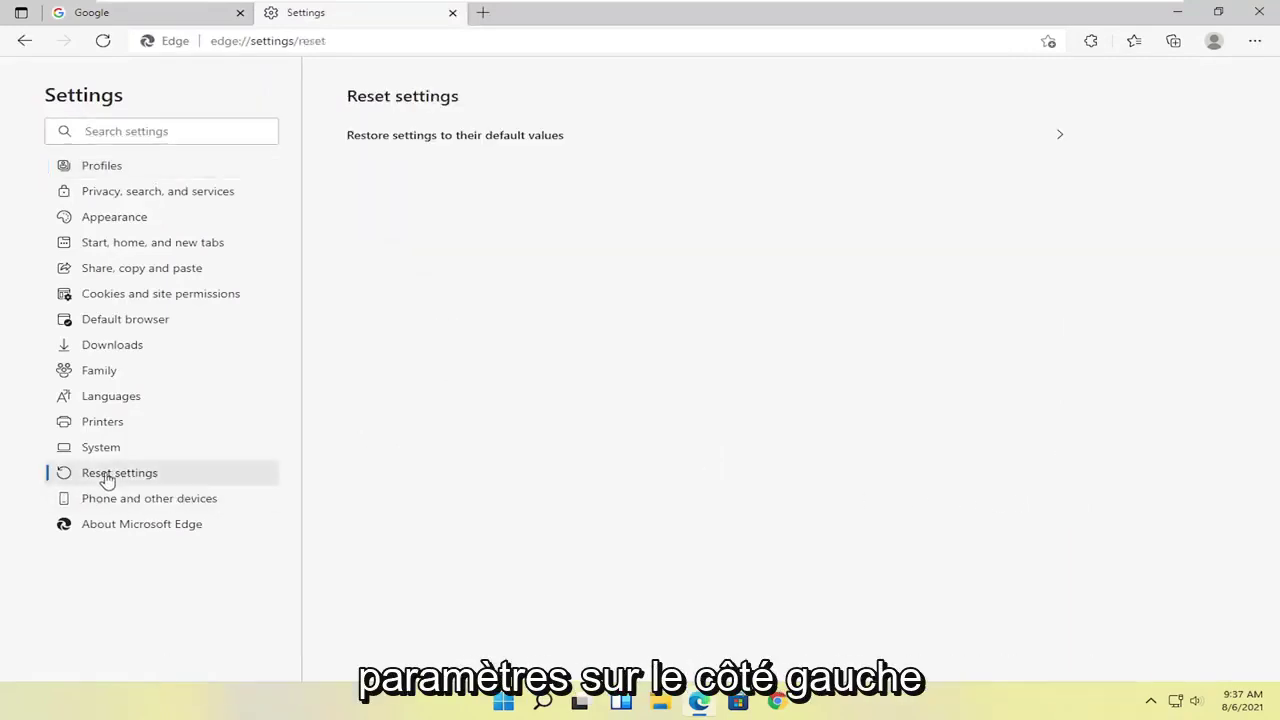
pyautogui.click(513, 145)
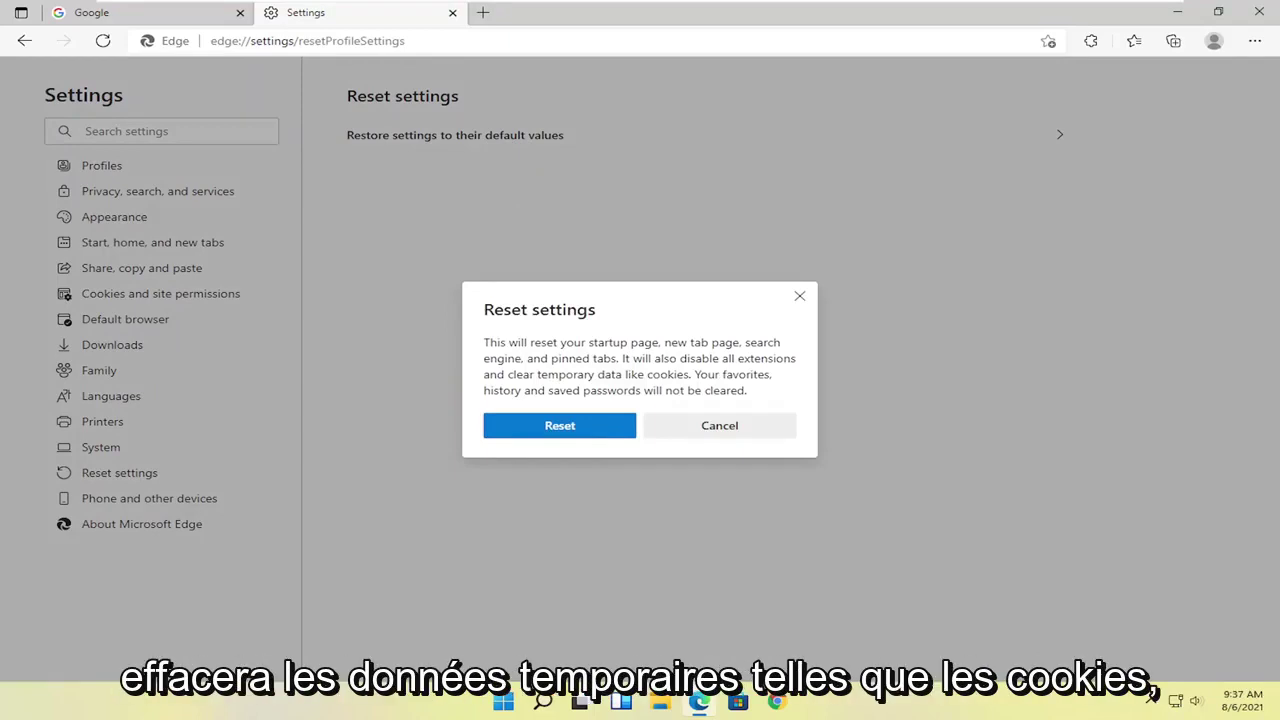
pyautogui.click(560, 430)
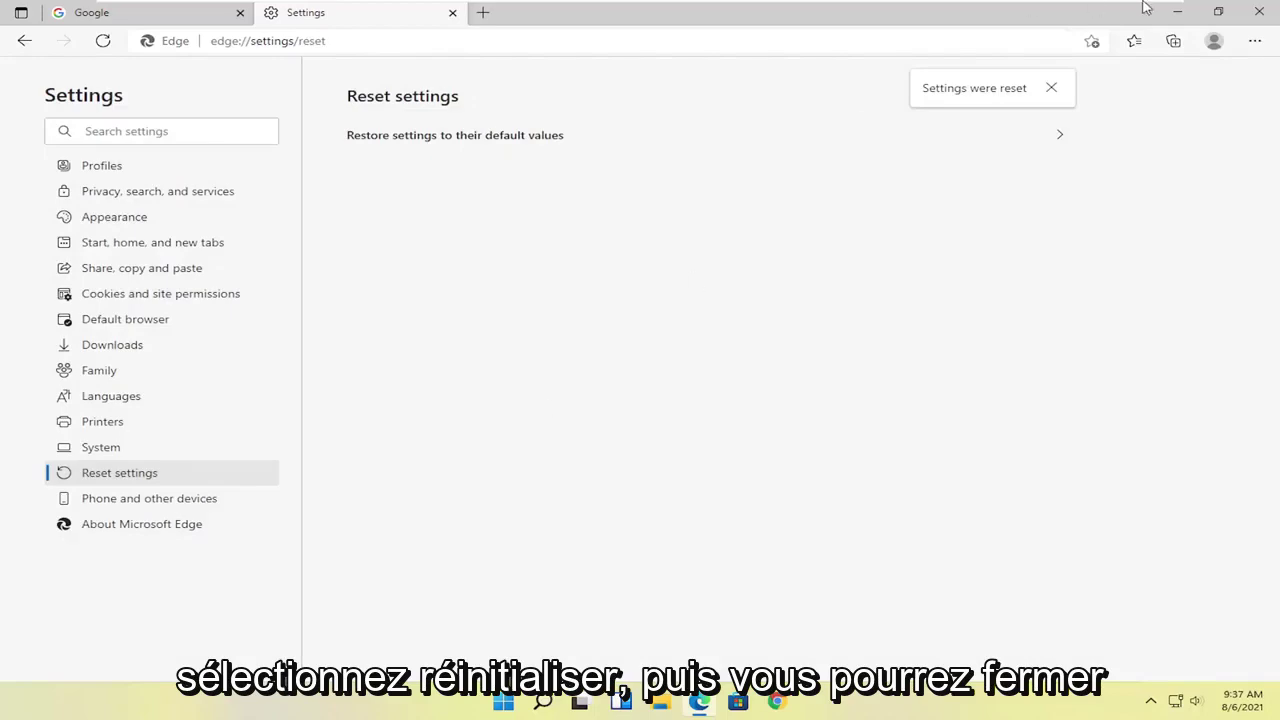
pyautogui.click(1267, 20)
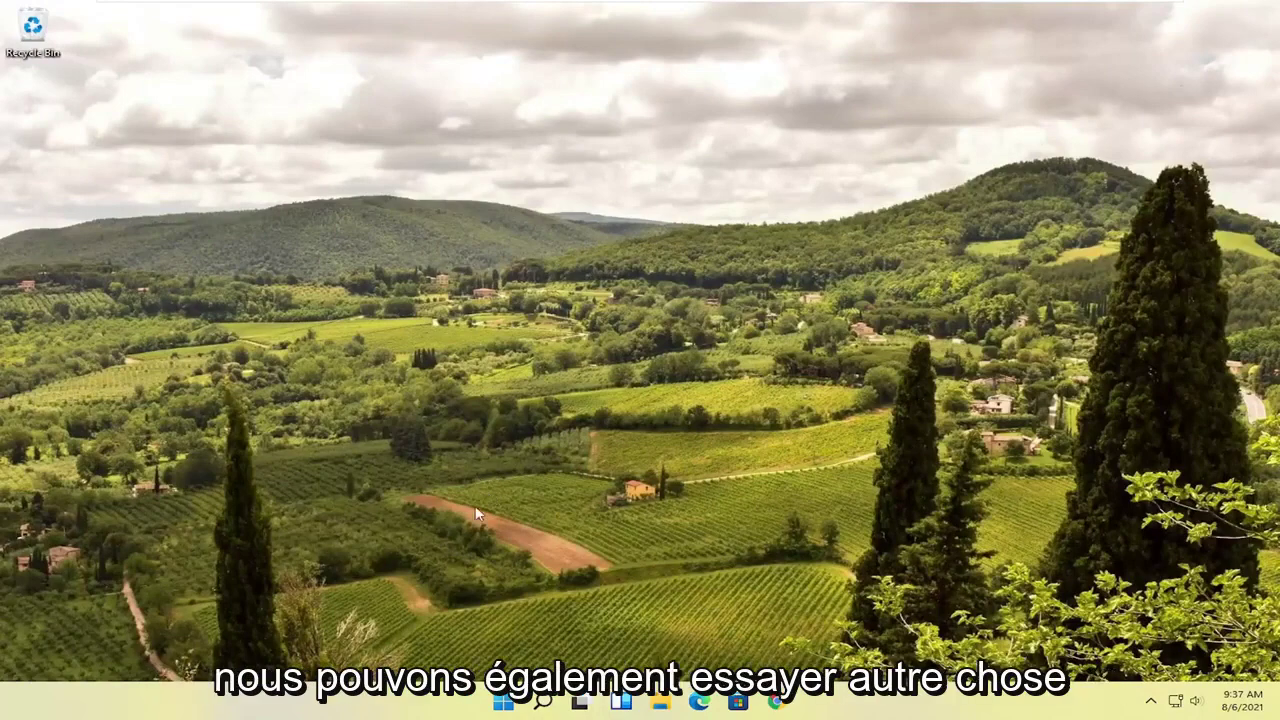
# - Search Windows for "apps and fea" and open the Apps & features system settings
pyautogui.click(538, 703)
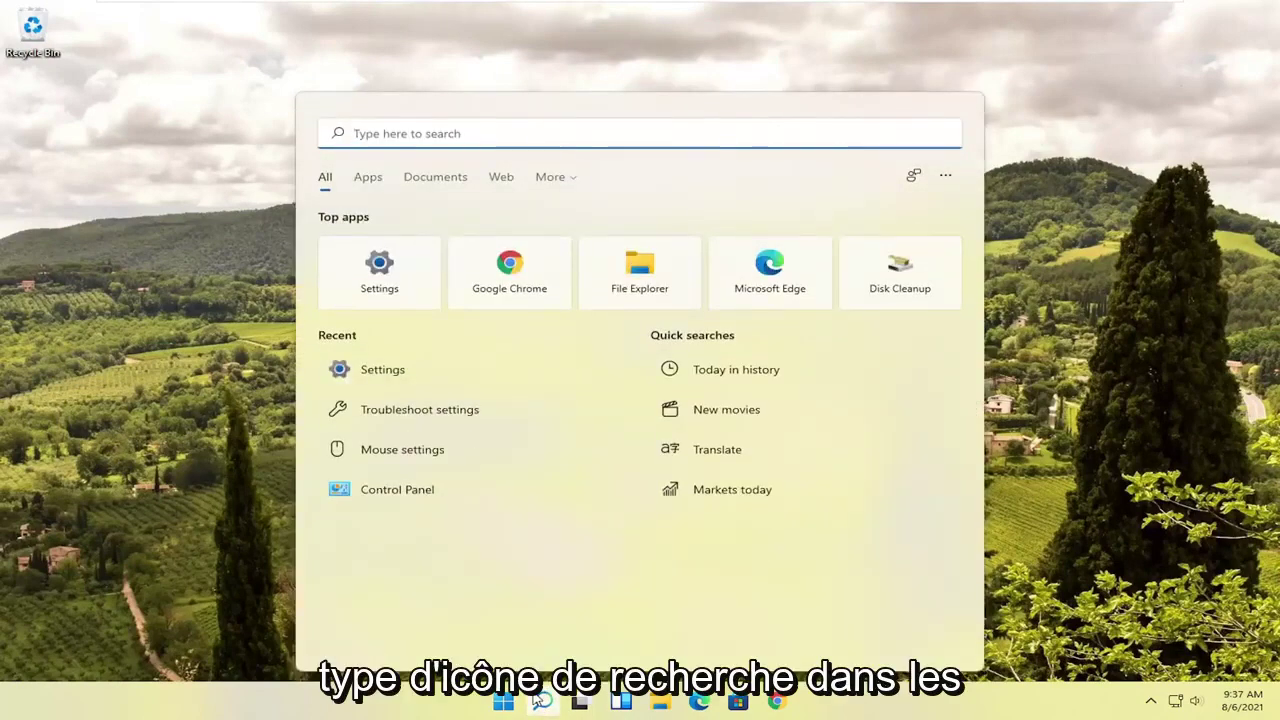
pyautogui.write('apps')
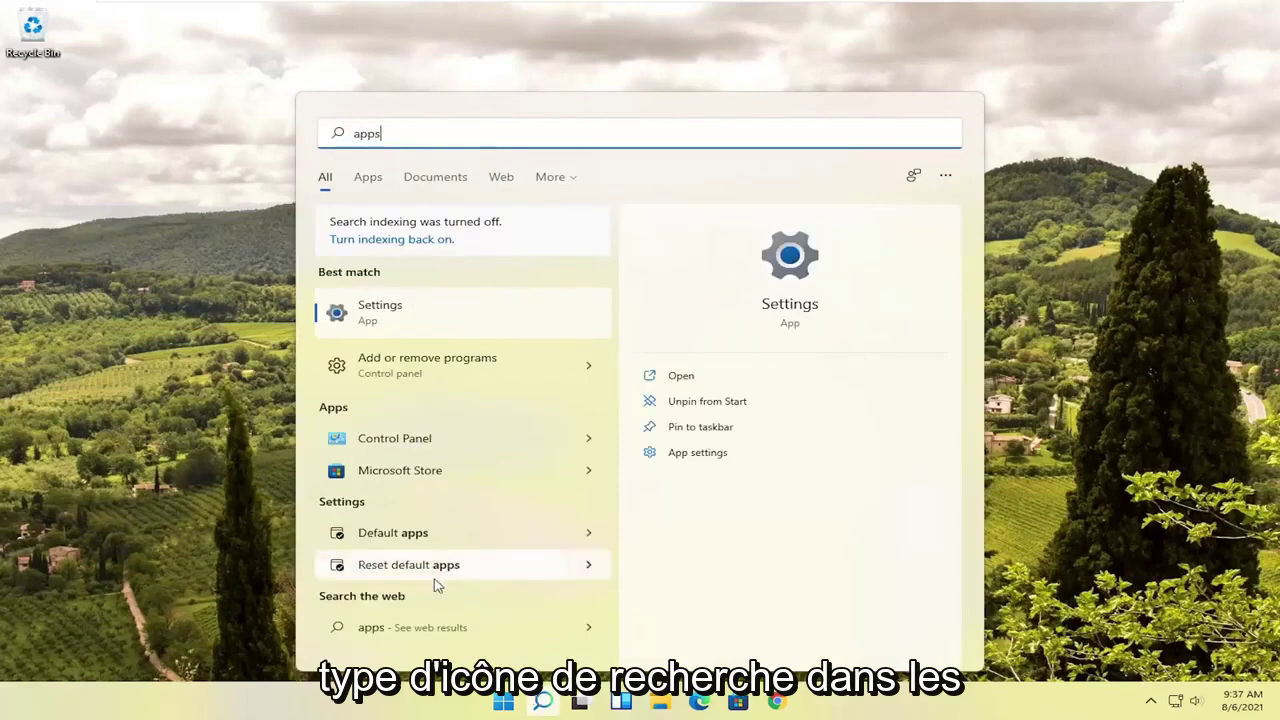
pyautogui.write(' and fea')
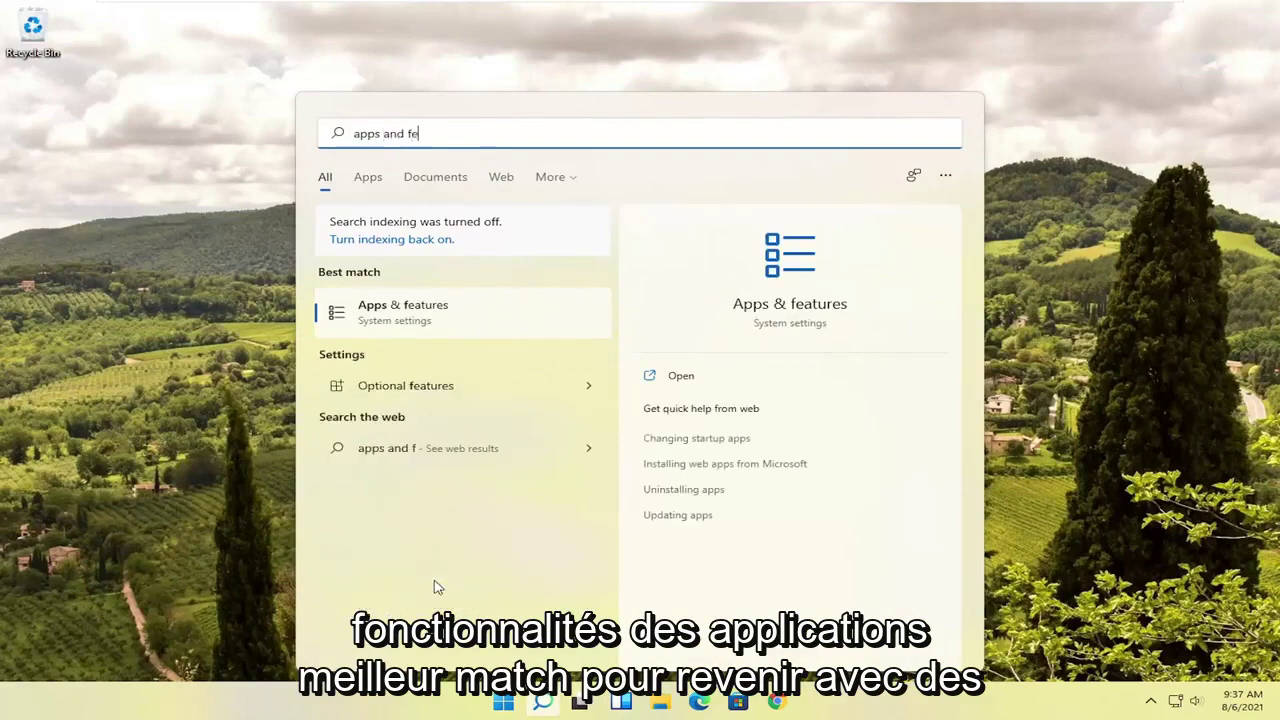
pyautogui.click(421, 316)
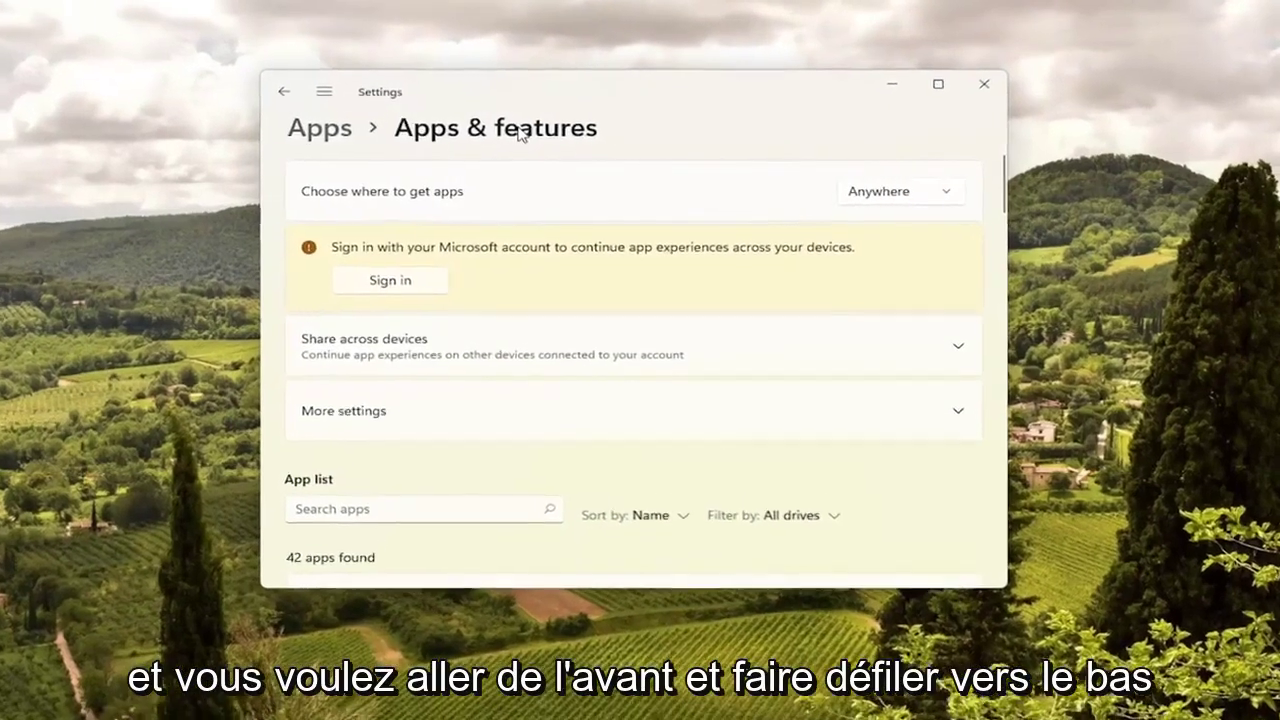
# - Filter the installed app list by "edge" to find Microsoft Edge
pyautogui.scroll(-4, 483, 296)
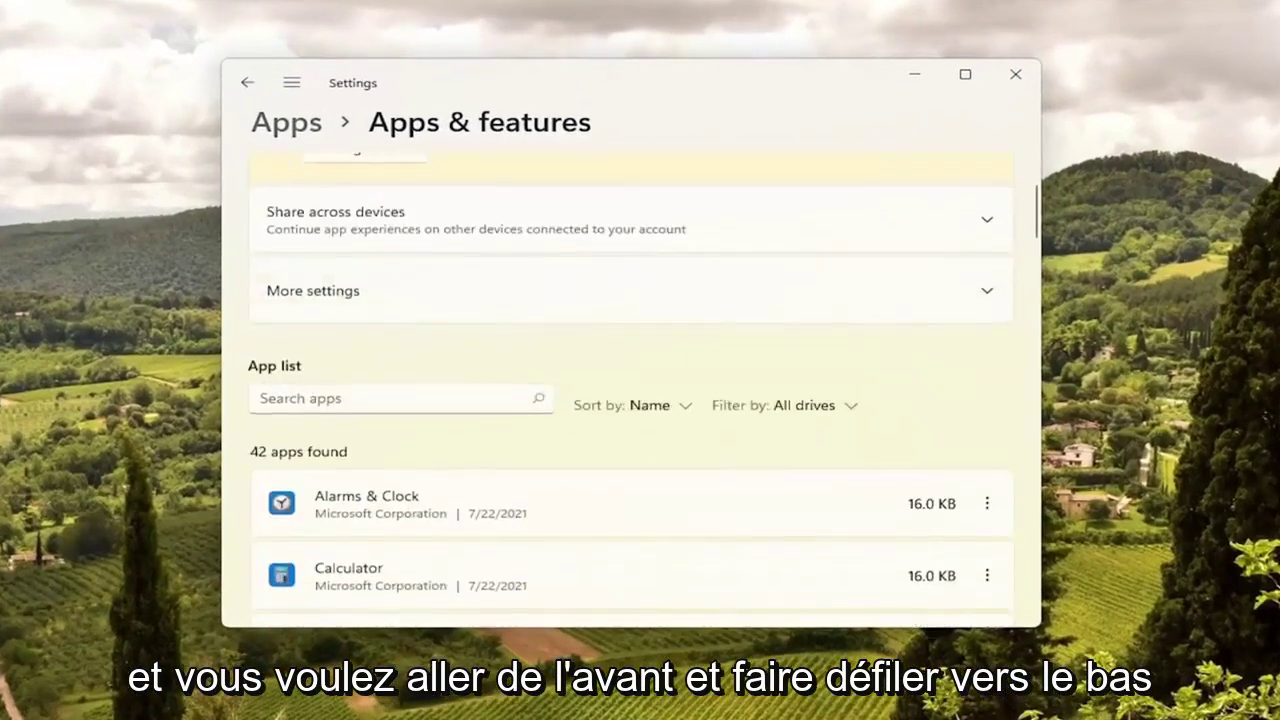
pyautogui.click(380, 351)
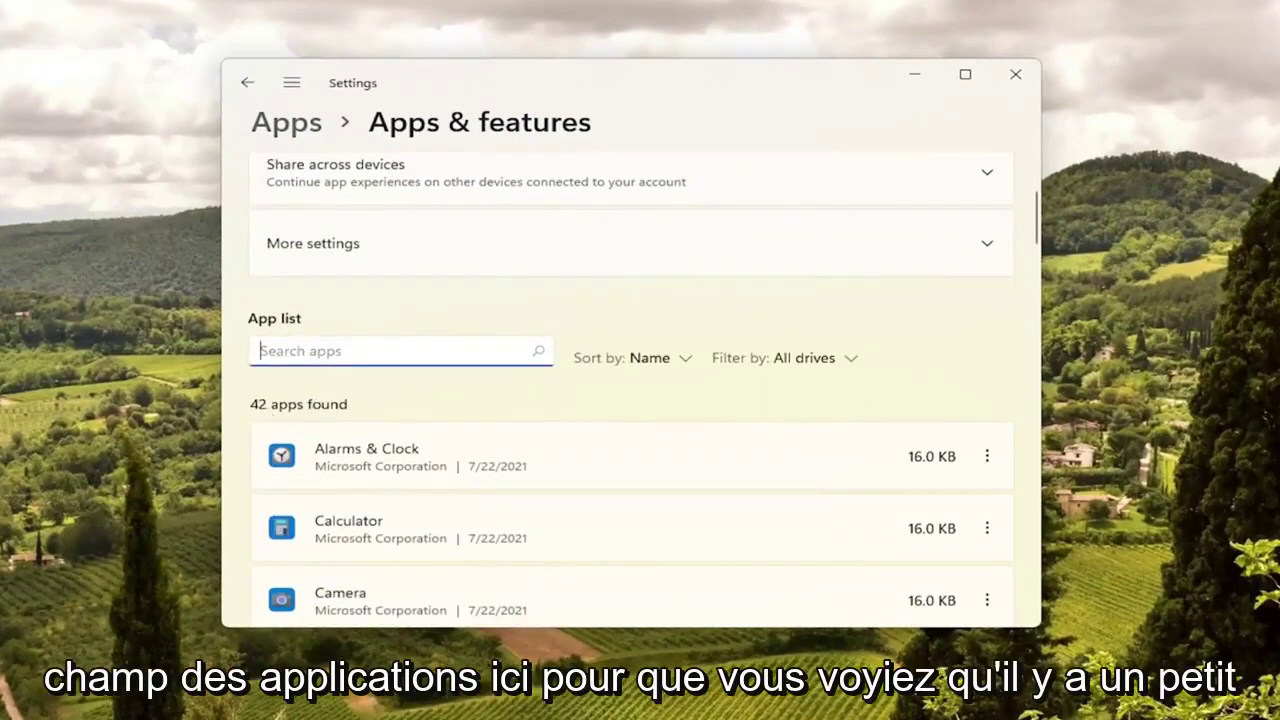
pyautogui.write('edge')
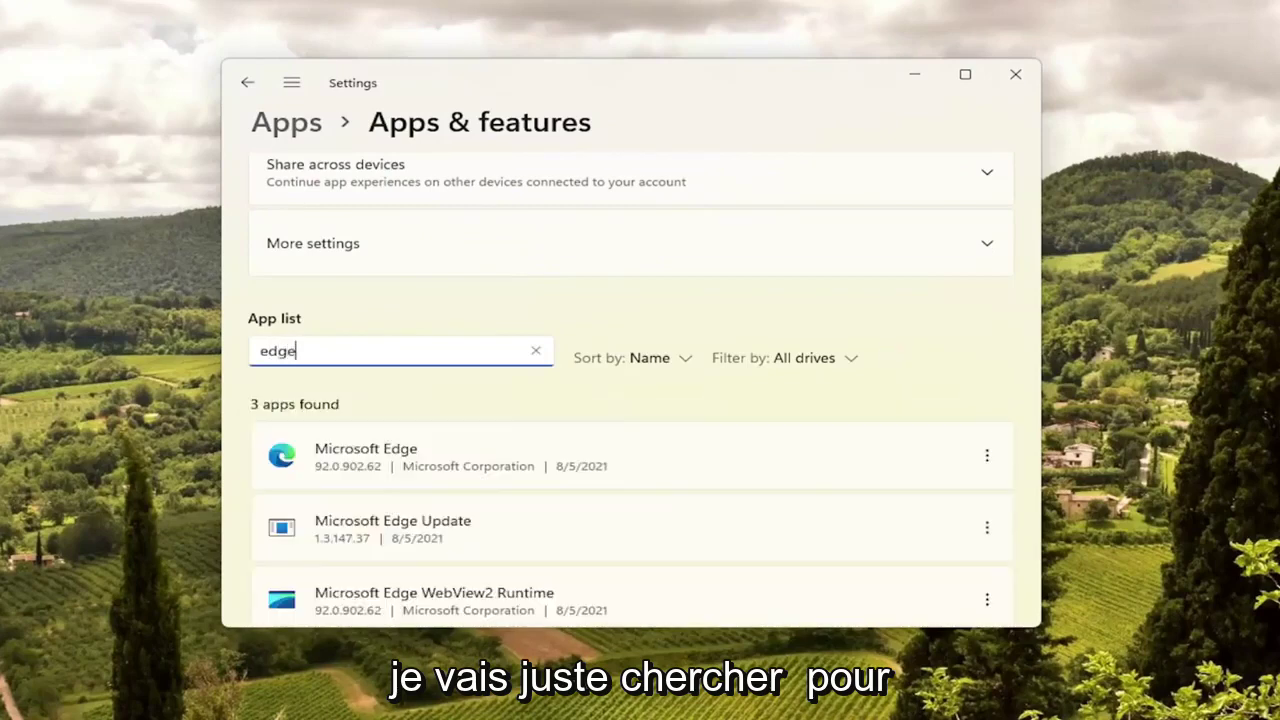
pyautogui.scroll(-1, 408, 385)
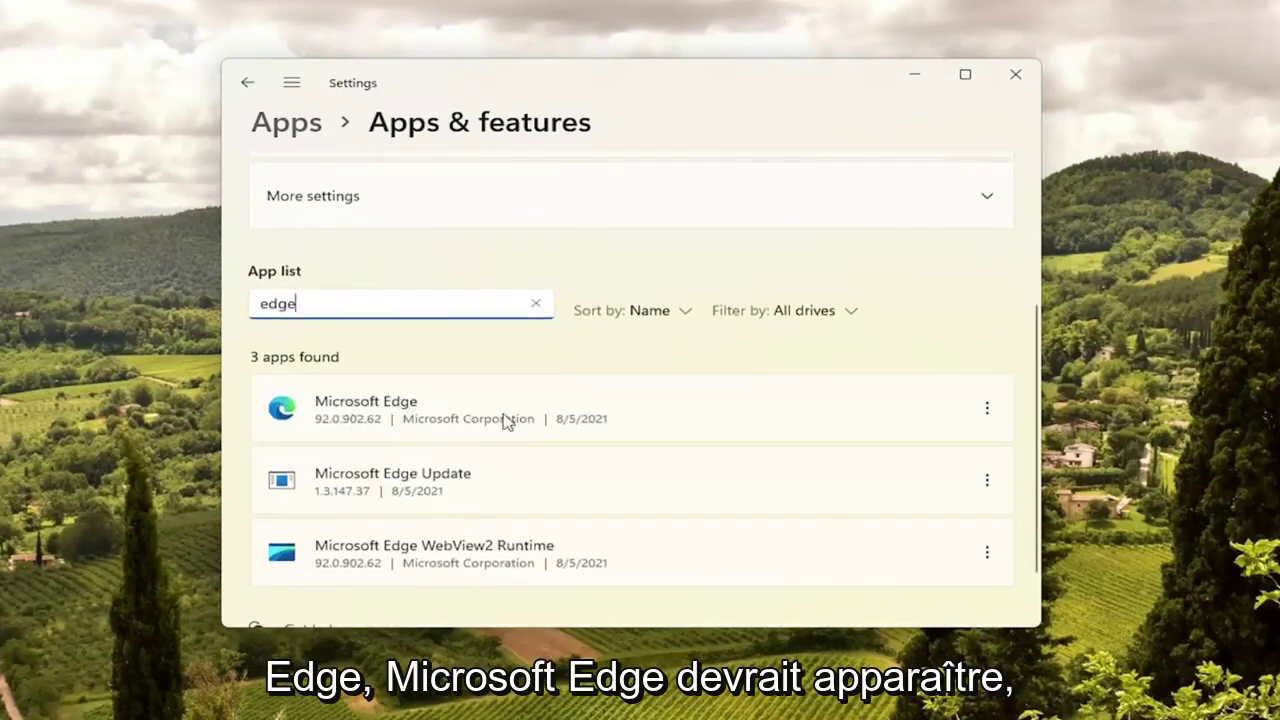
# - Modify the Microsoft Edge installation, allow the changes to the device, minimize Settings and start the repair
pyautogui.click(988, 414)
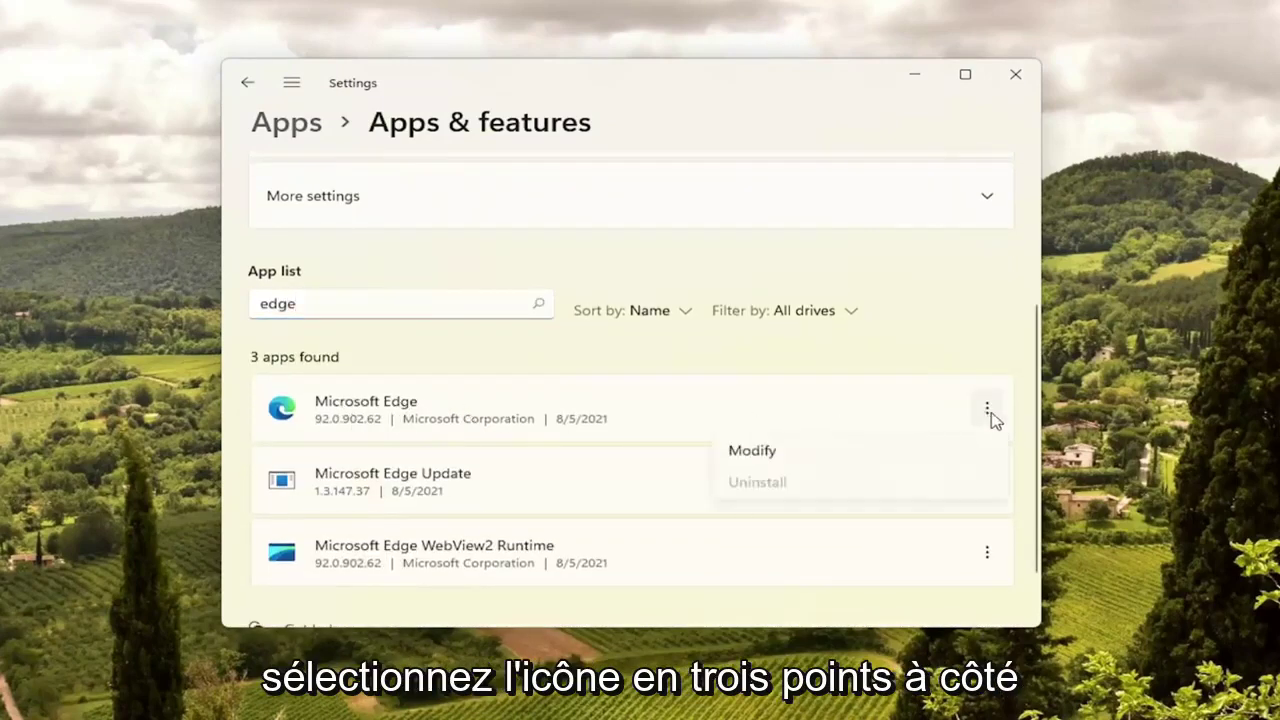
pyautogui.click(748, 452)
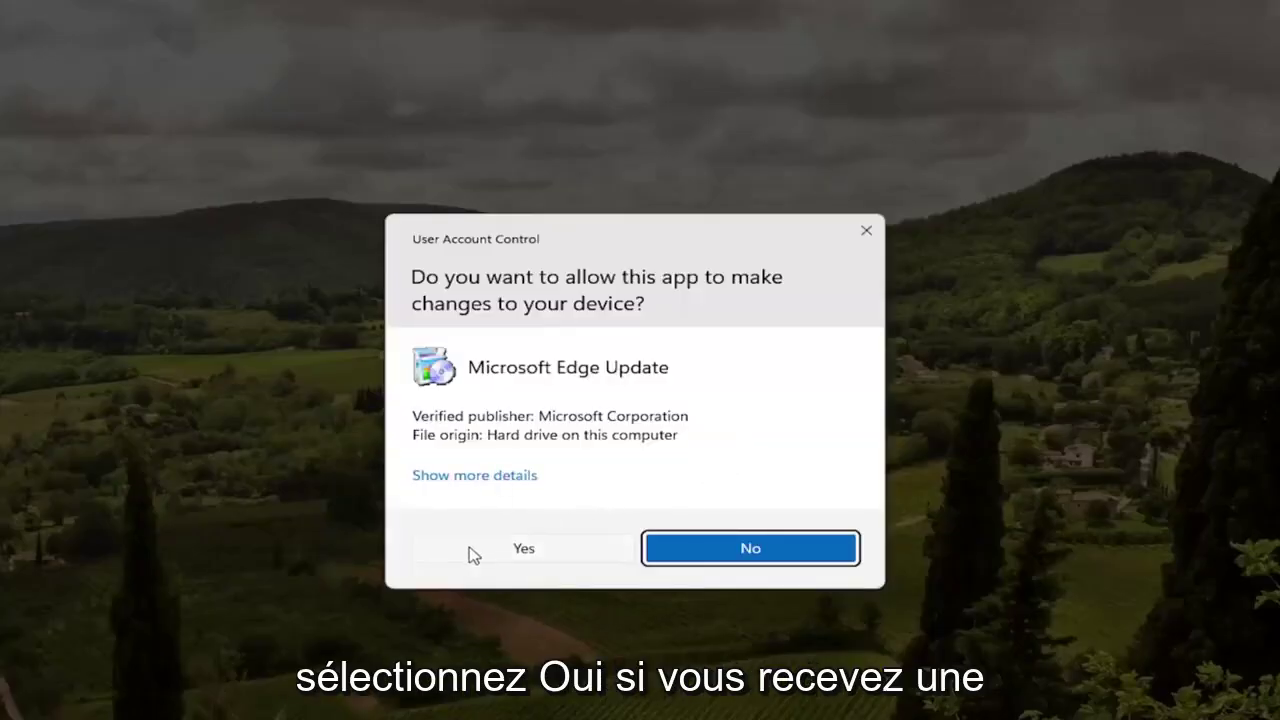
pyautogui.click(478, 550)
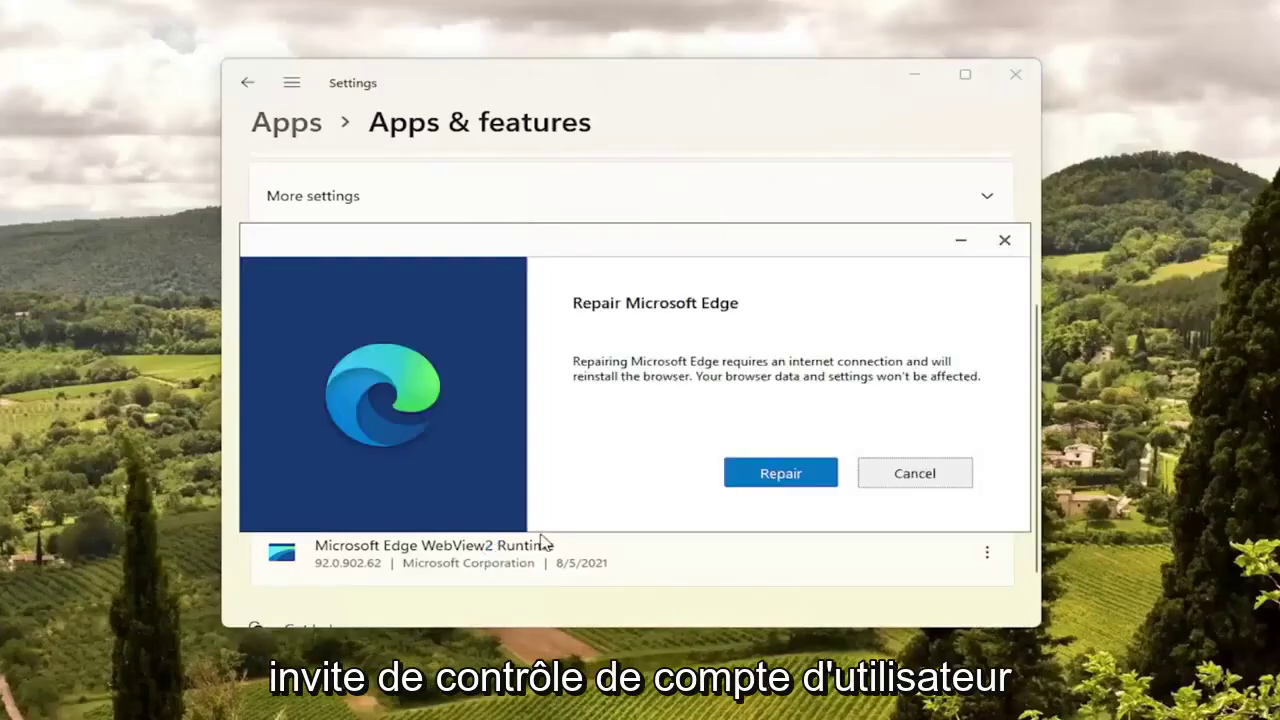
pyautogui.click(911, 72)
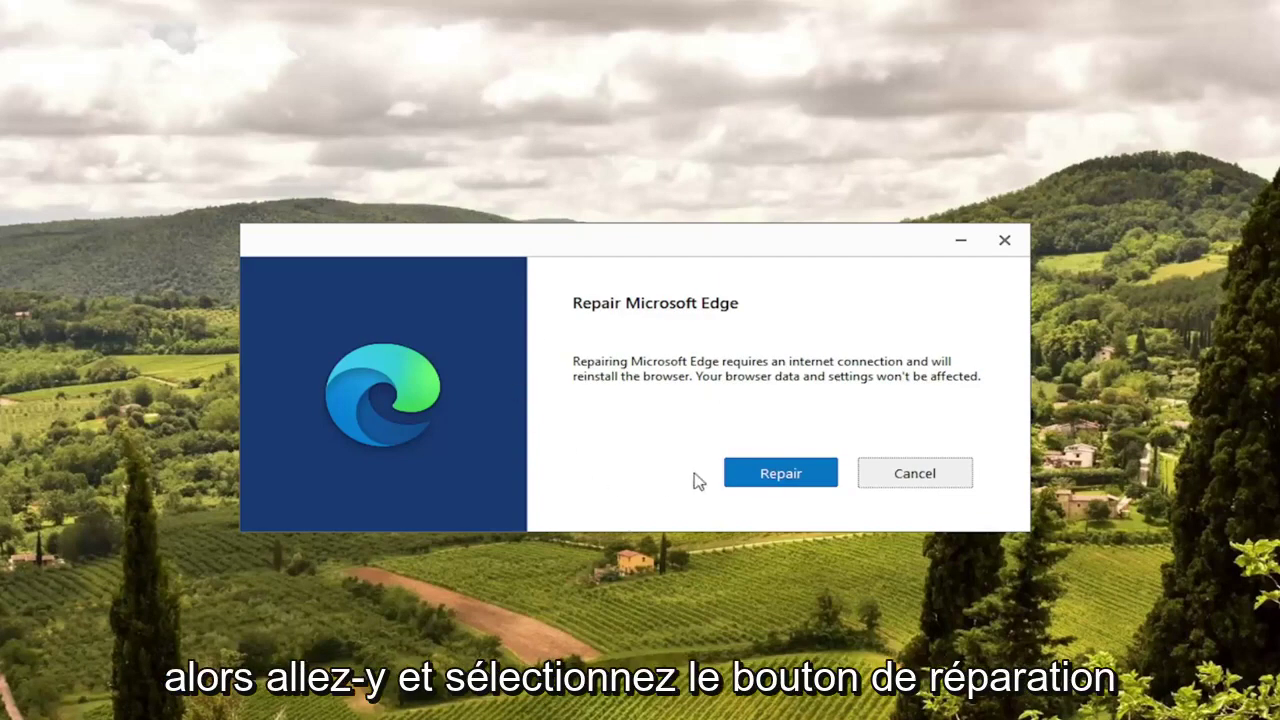
pyautogui.click(766, 477)
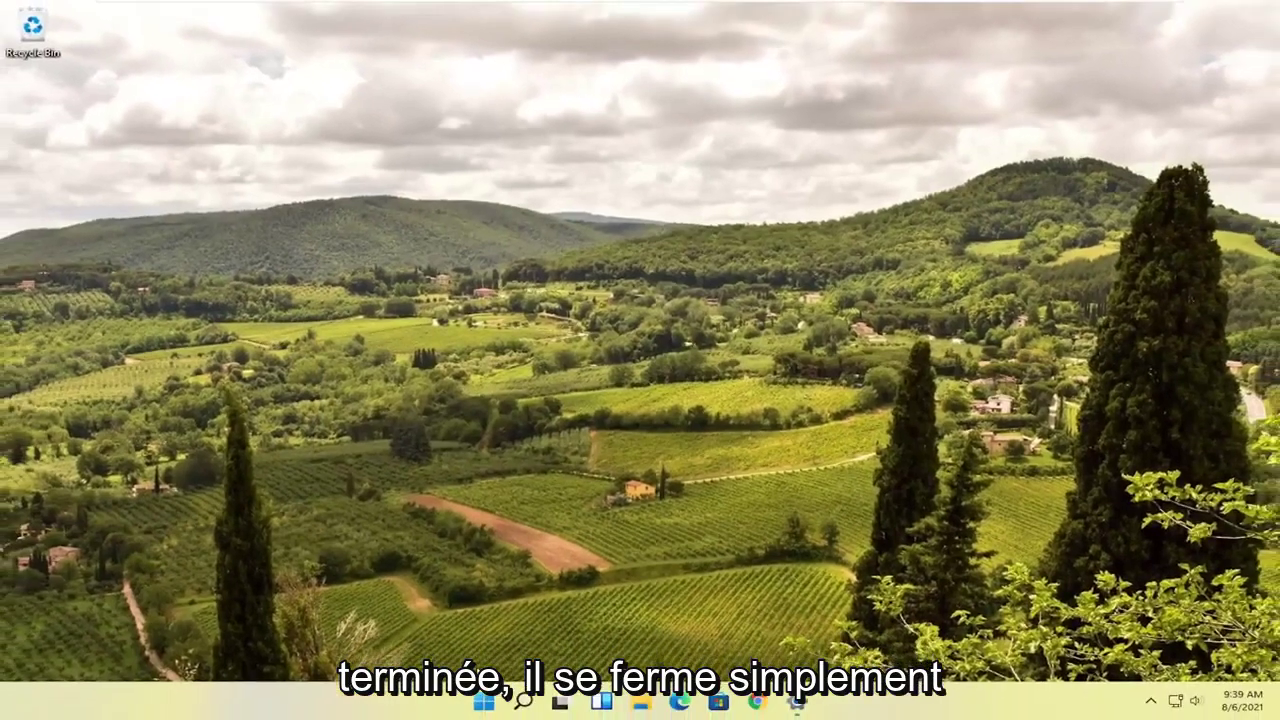
# - Restart the computer after the Edge repair has finished
pyautogui.rightClick(484, 701)
pyautogui.moveTo(488, 637)
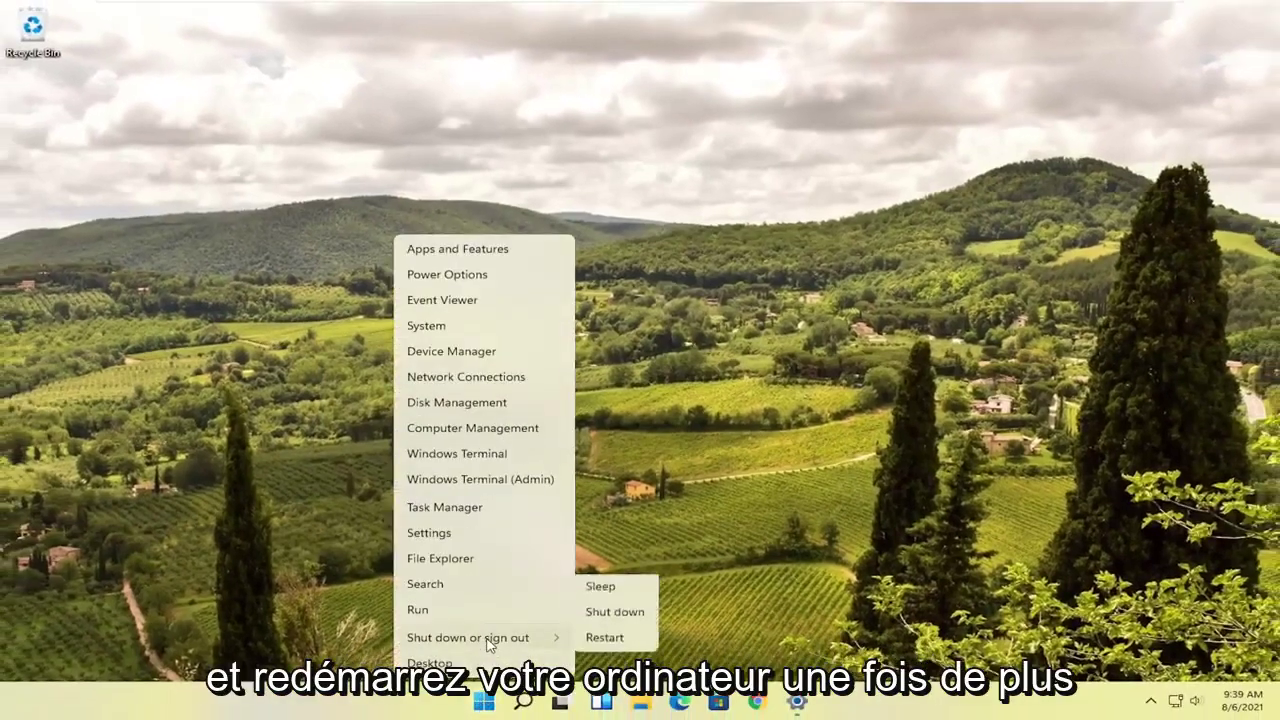
pyautogui.click(609, 665)
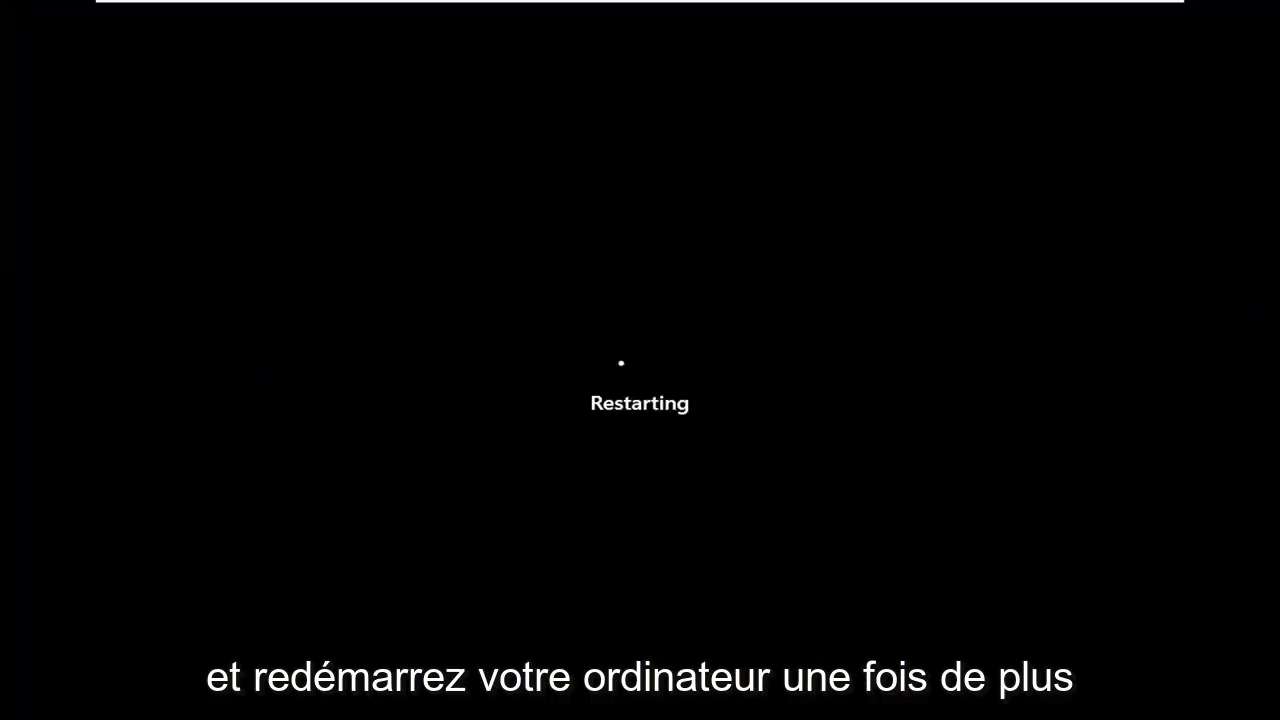